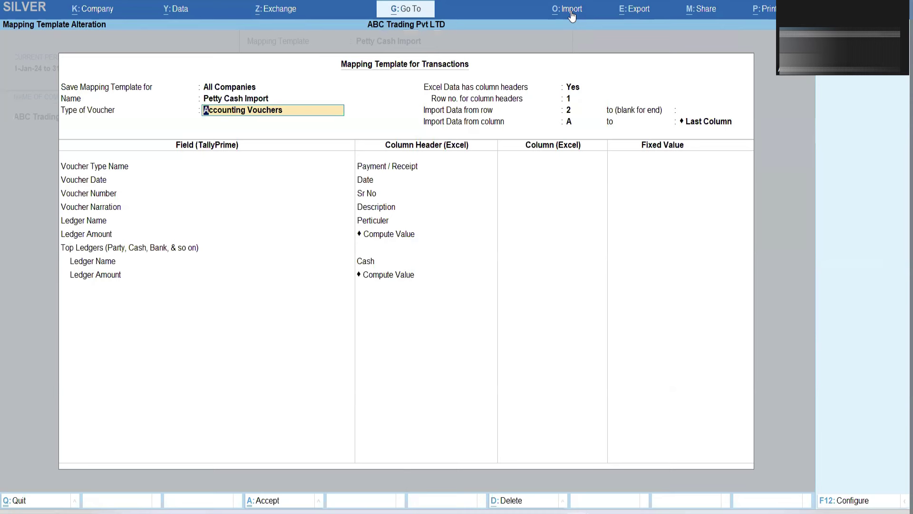
- Keep Accounting Vouchers as the voucher type and compare the Voucher Type Name mapping with the Payment / Receipt column in Excel
key(Return)
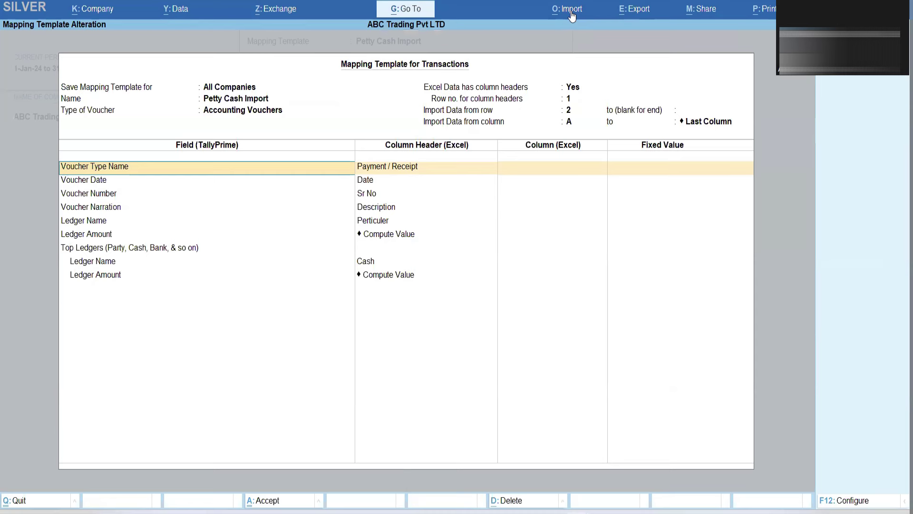
key(Return)
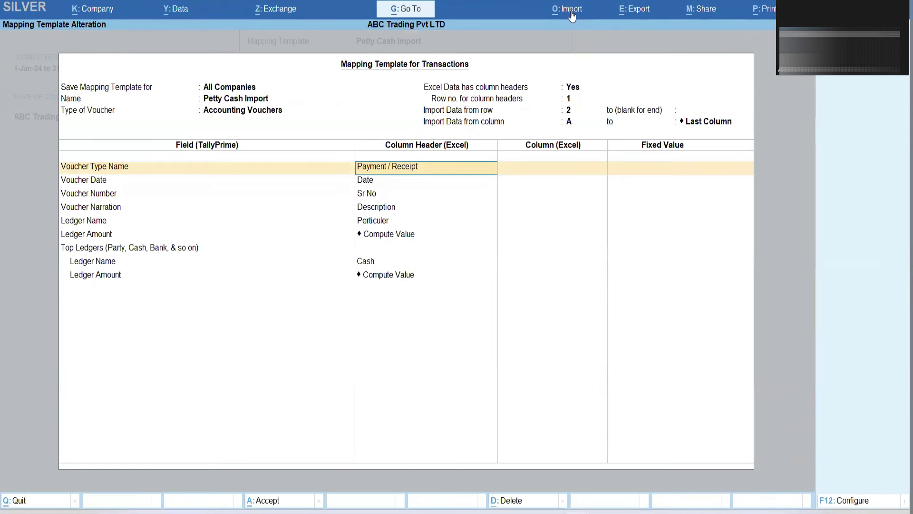
key(alt+Tab)
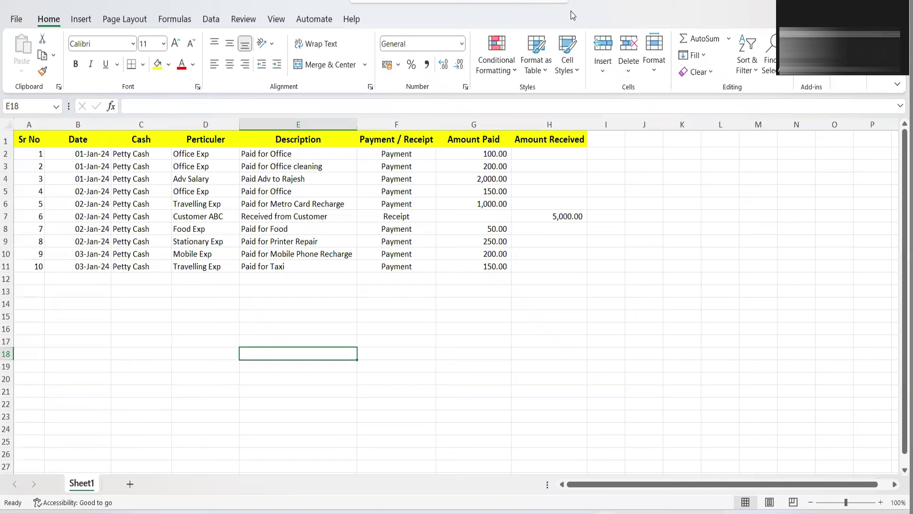
click(398, 156)
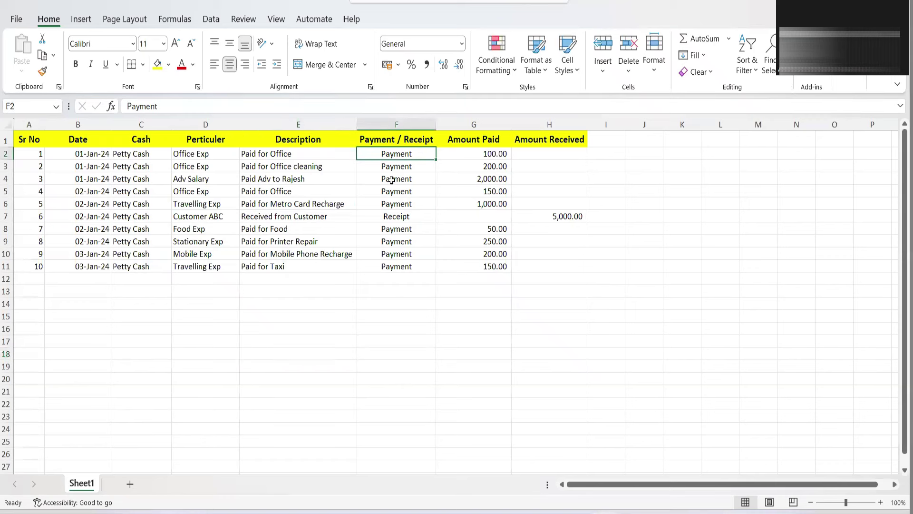
click(389, 217)
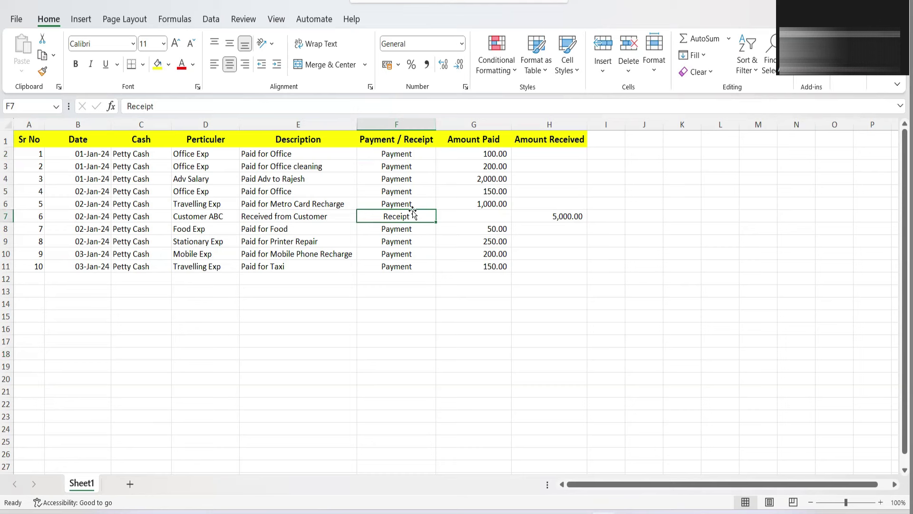
click(380, 138)
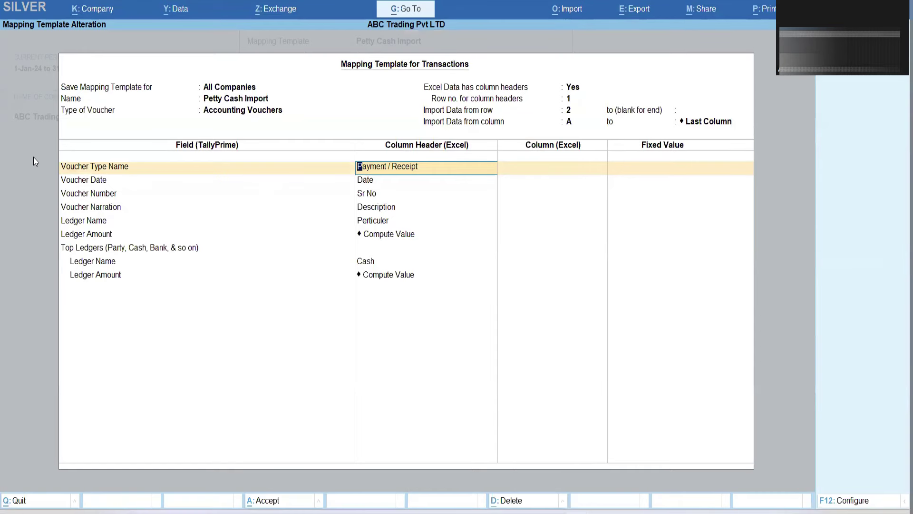
- Check the Date column in the Excel sheet and keep Voucher Date mapped to Date in the TallyPrime template
click(400, 179)
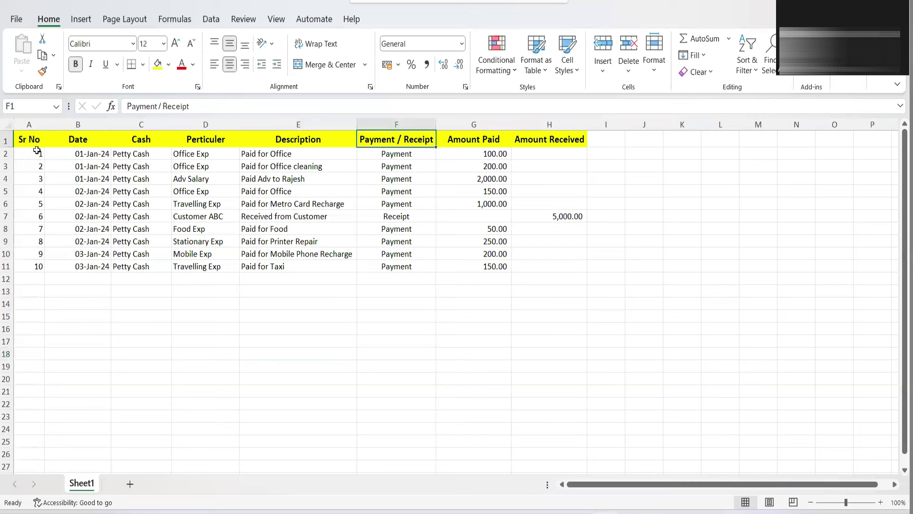
drag(36, 153, 84, 150)
click(85, 151)
click(81, 120)
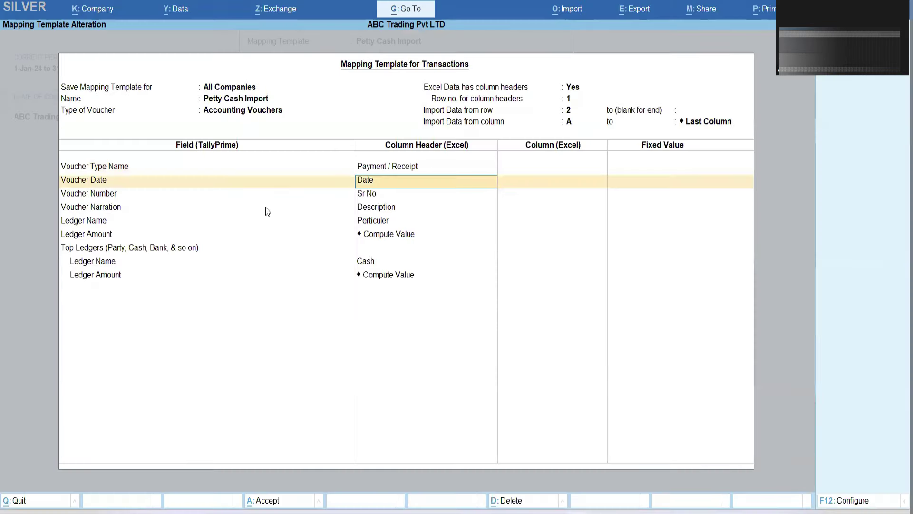
key(Return)
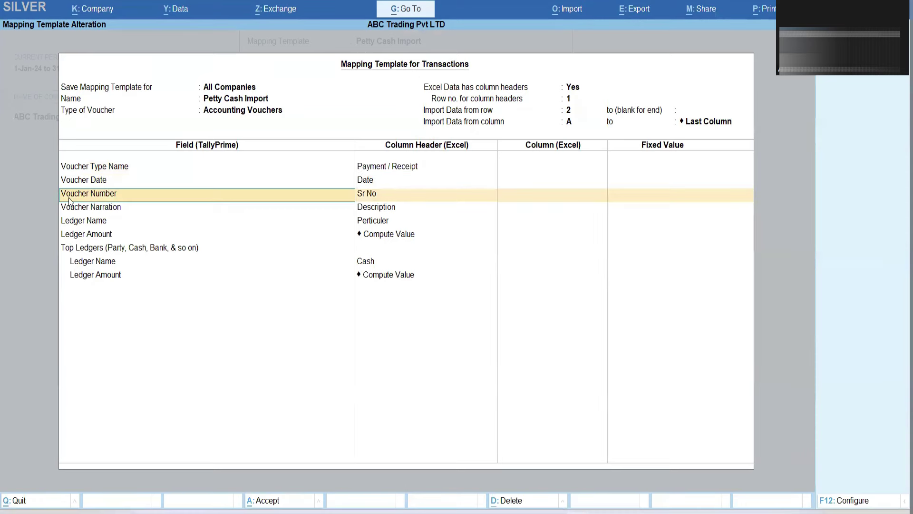
- Check the Sr No entries in the Excel sheet and keep Voucher Number mapped to Sr No in the template
key(Return)
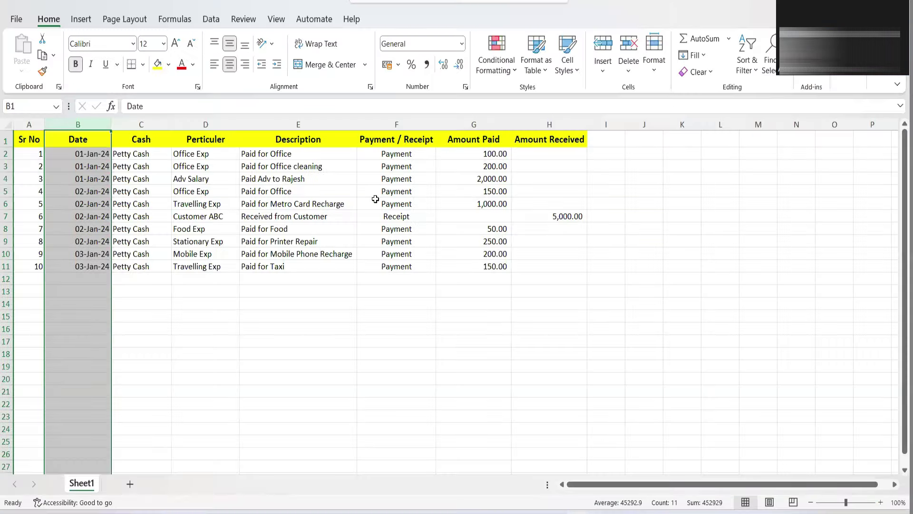
click(27, 166)
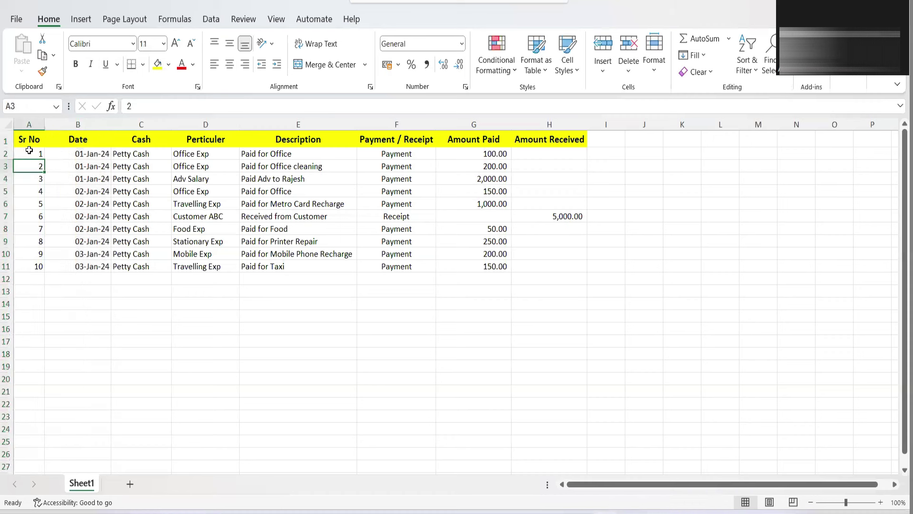
drag(29, 149, 31, 267)
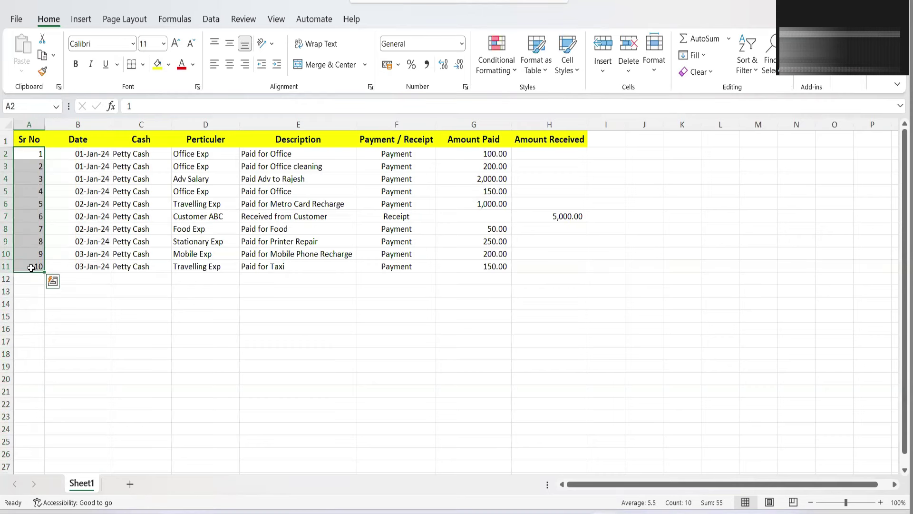
key(alt+Tab)
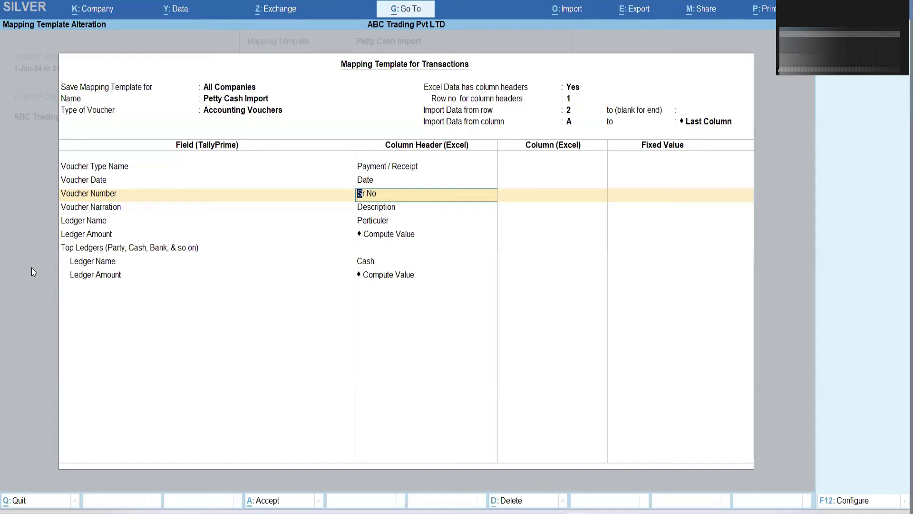
key(Return)
- Check the Description entries in the Excel sheet and keep Voucher Narration mapped to Description in the template
key(Return)
key(BackSpace)
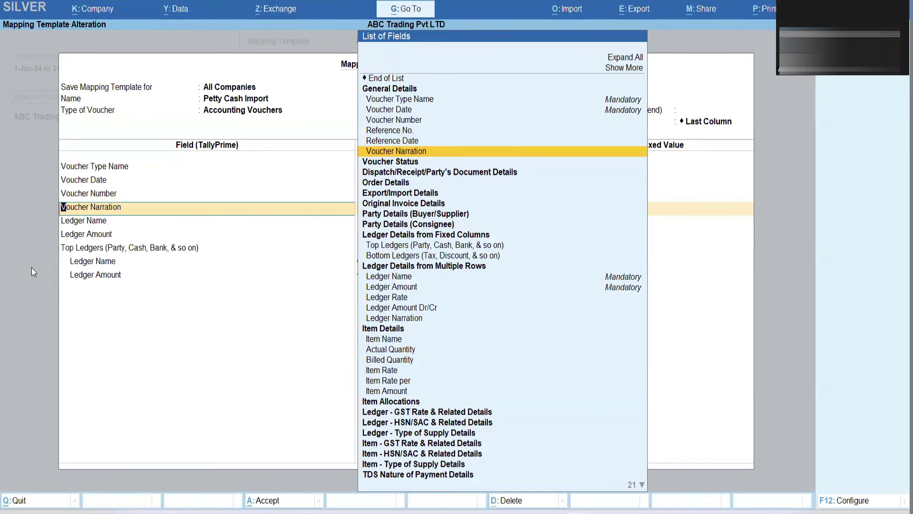
key(Return)
key(alt+Tab)
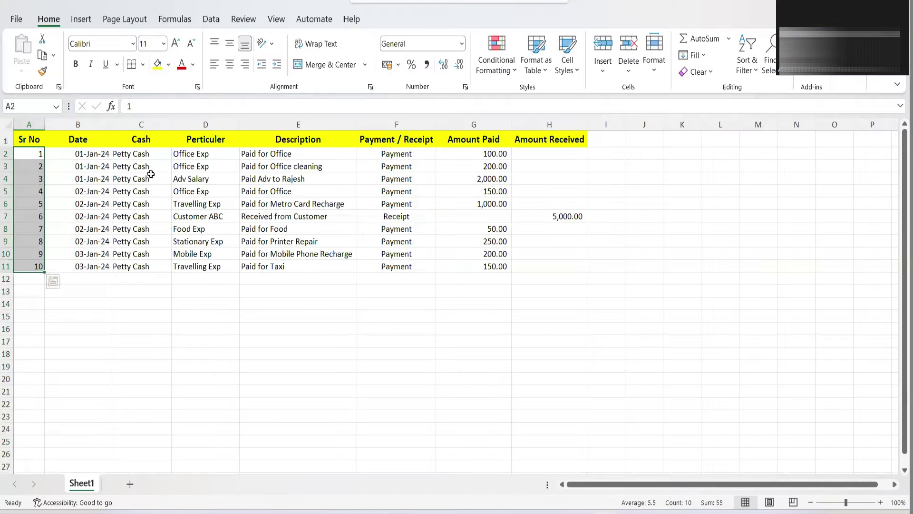
click(286, 153)
drag(281, 191, 271, 254)
key(alt+Tab)
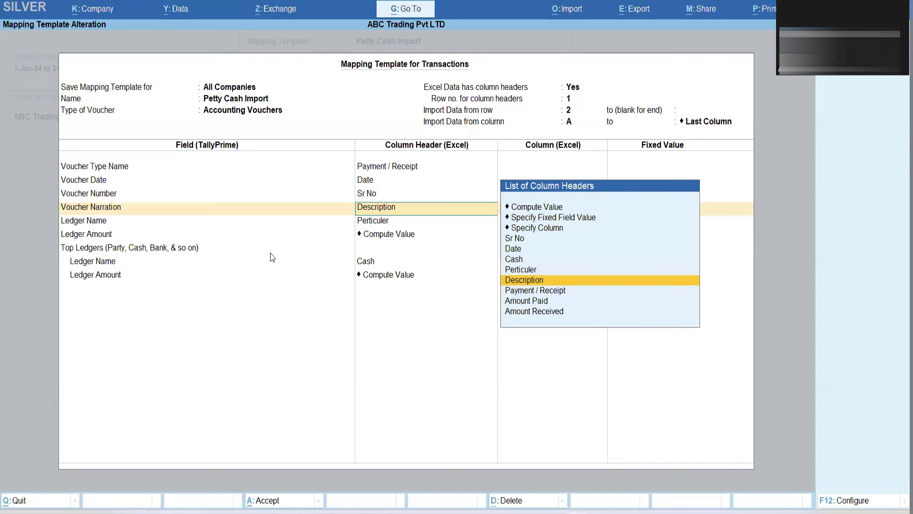
key(Return)
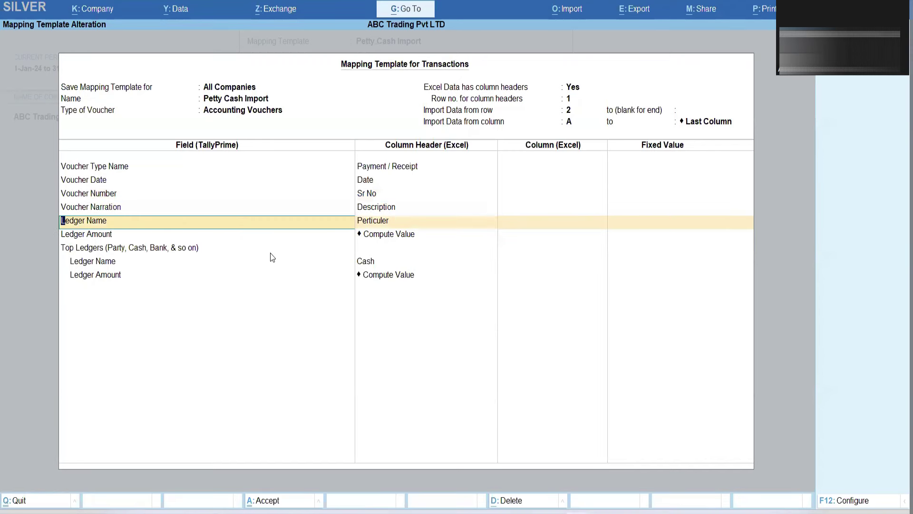
- Review the ledger names in Excel's Perticuler column and keep Ledger Name mapped to Perticuler in the template
key(Return)
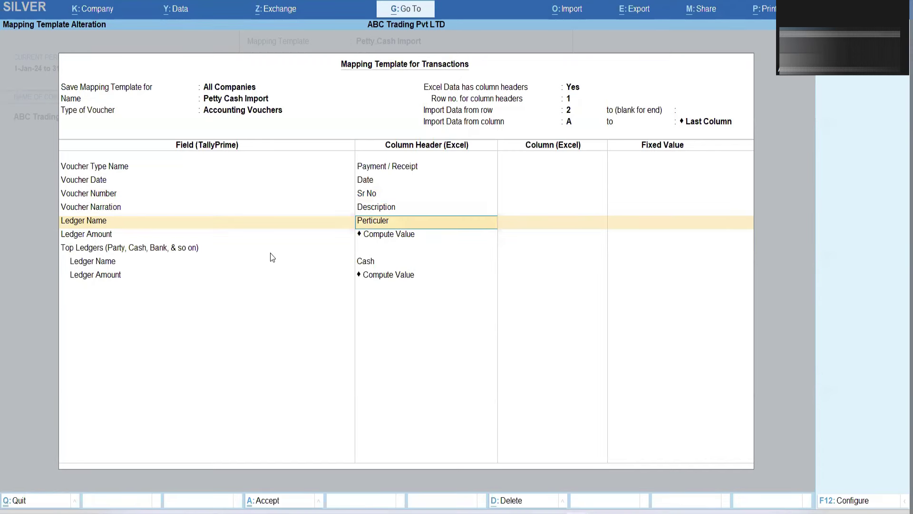
key(alt+Tab)
key(Left)
key(Up)
key(Up)
key(Up)
key(Up)
key(Down)
key(Down)
key(Down)
key(Down)
key(Down)
key(Down)
key(Down)
key(Down)
key(Down)
key(Down)
key(Up)
key(Up)
key(Up)
key(Up)
key(alt+Tab)
key(Return)
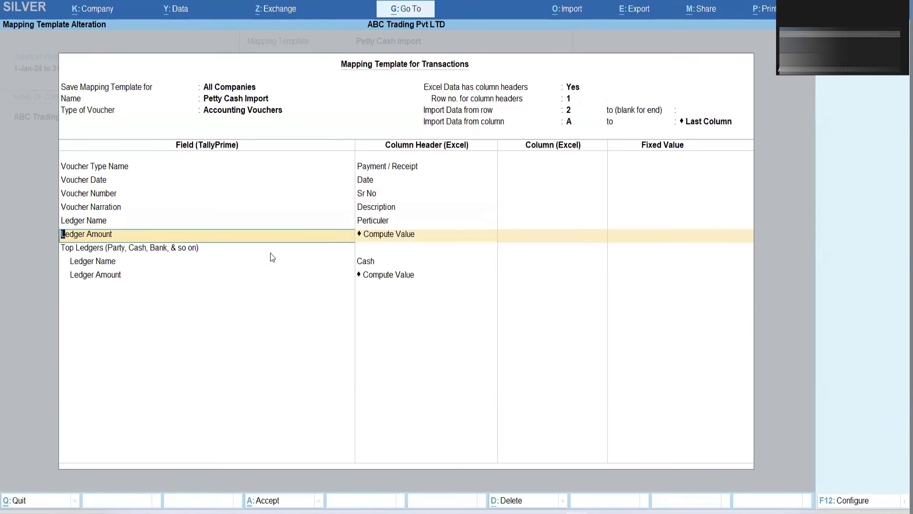
- Examine the Amount Paid column in the Excel sheet as a source for Ledger Amount, and return to the mapping template
key(alt+Tab)
key(Right)
key(Right)
key(Right)
key(Up)
key(Up)
key(Up)
key(Up)
key(Up)
key(Up)
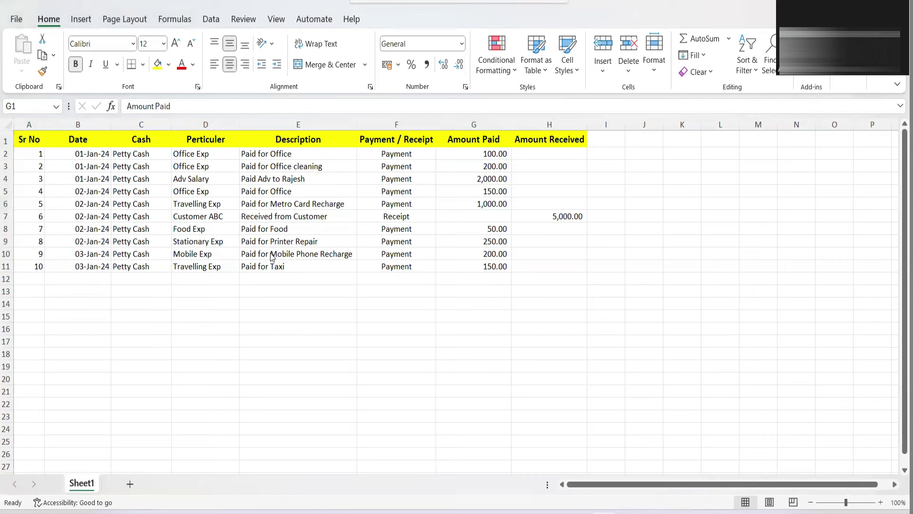
key(alt+Tab)
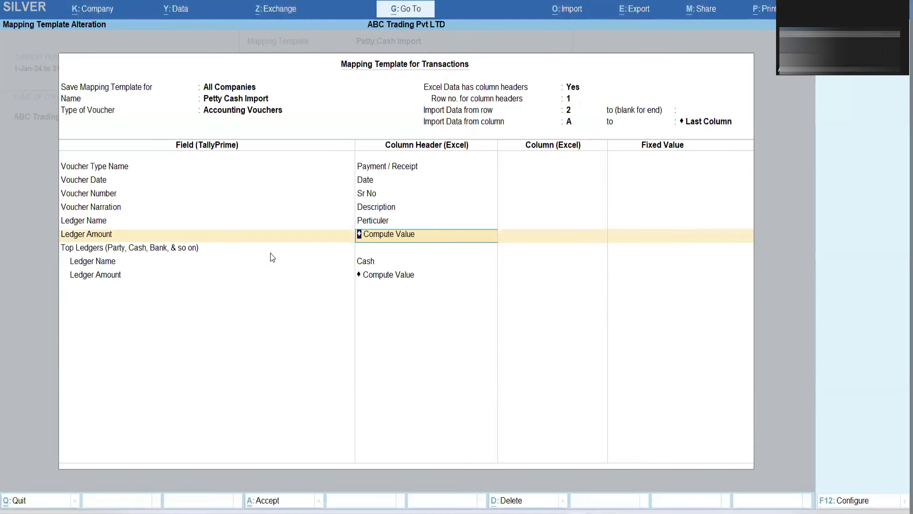
- Keep Ledger Amount as Compute Value, with Amount Paid as Dr and Amount Received as Cr
key(Return)
key(Escape)
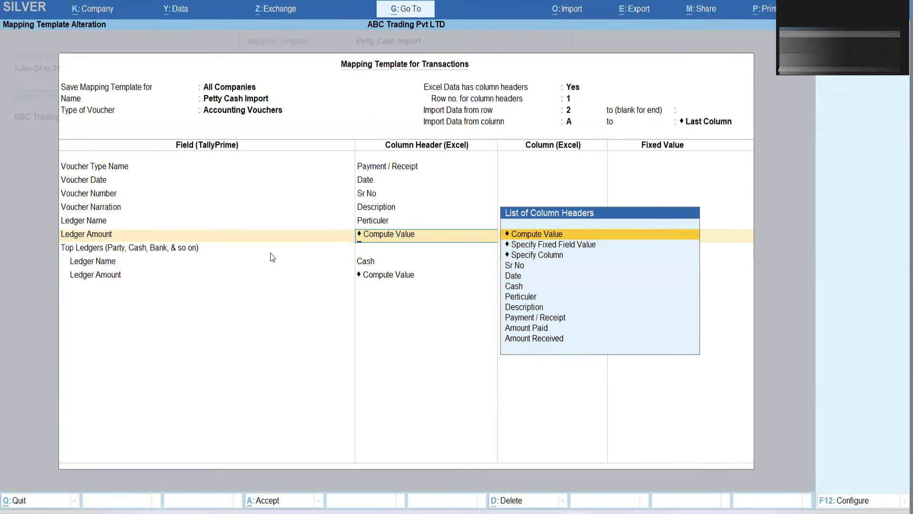
key(Return)
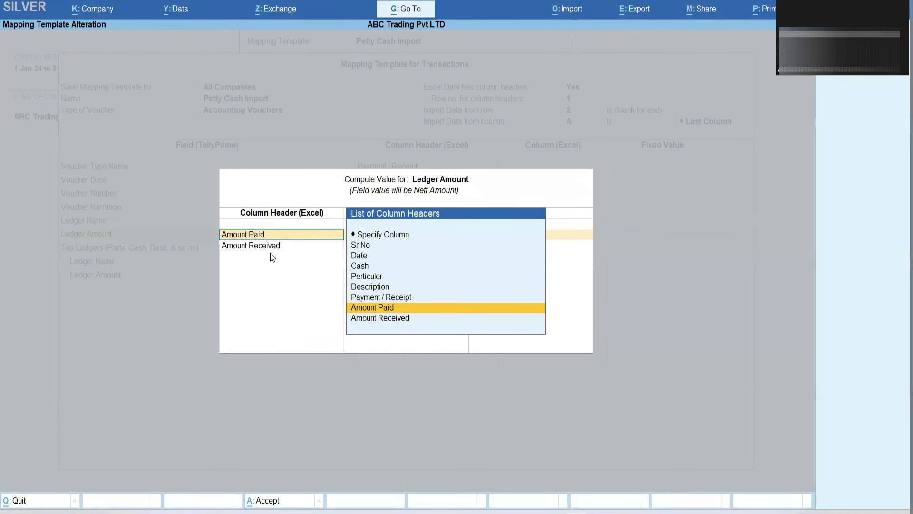
key(Return)
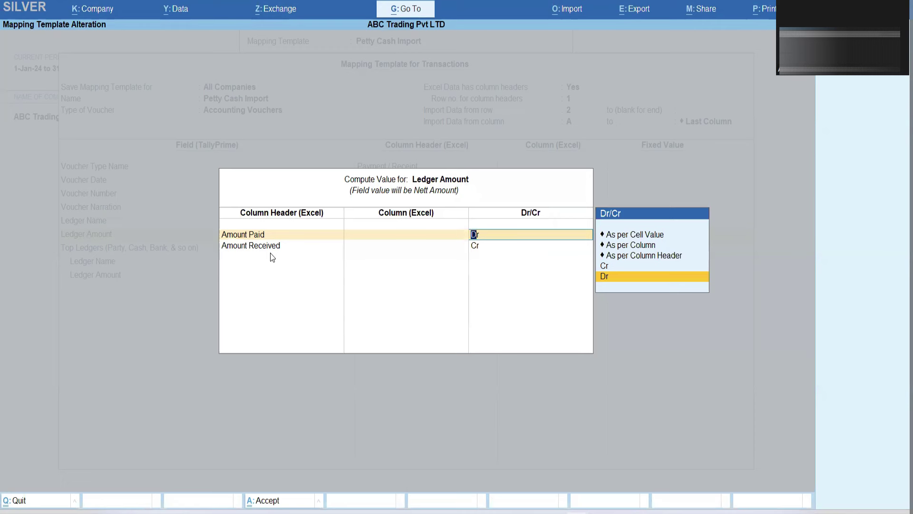
key(Return)
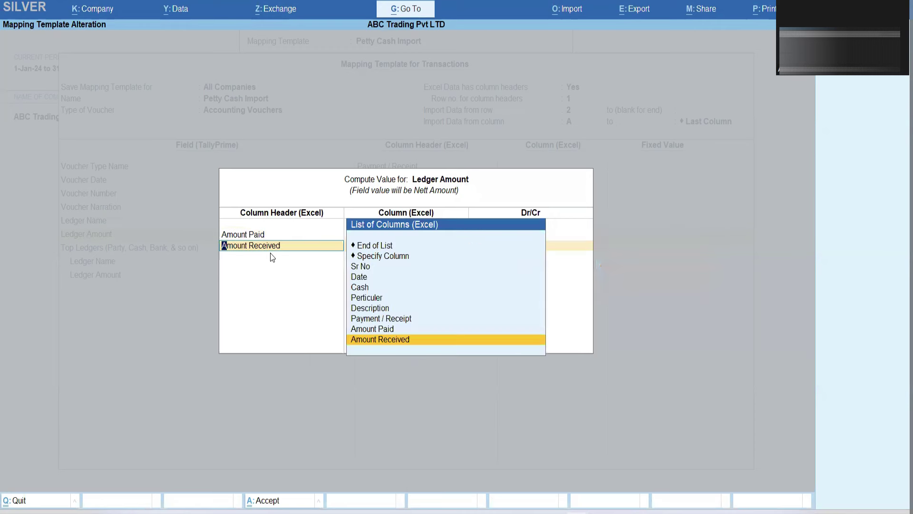
key(Return)
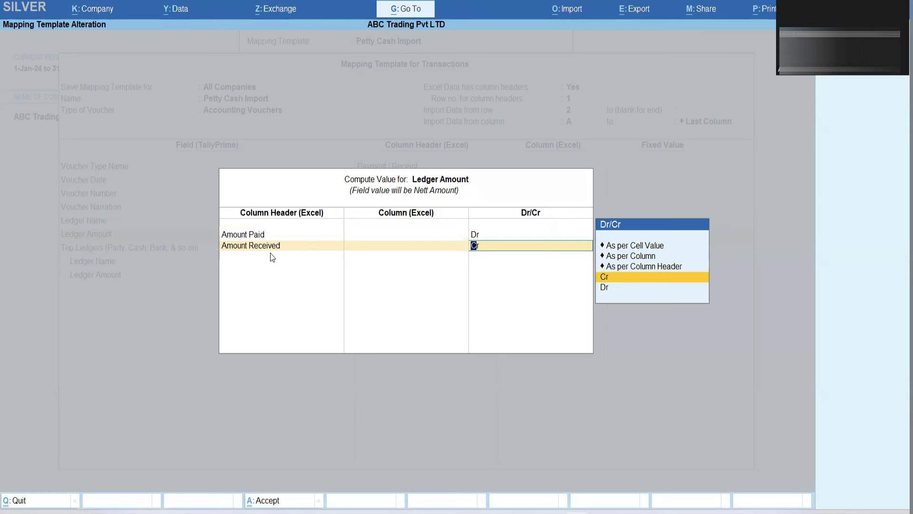
key(Return)
key(Return)
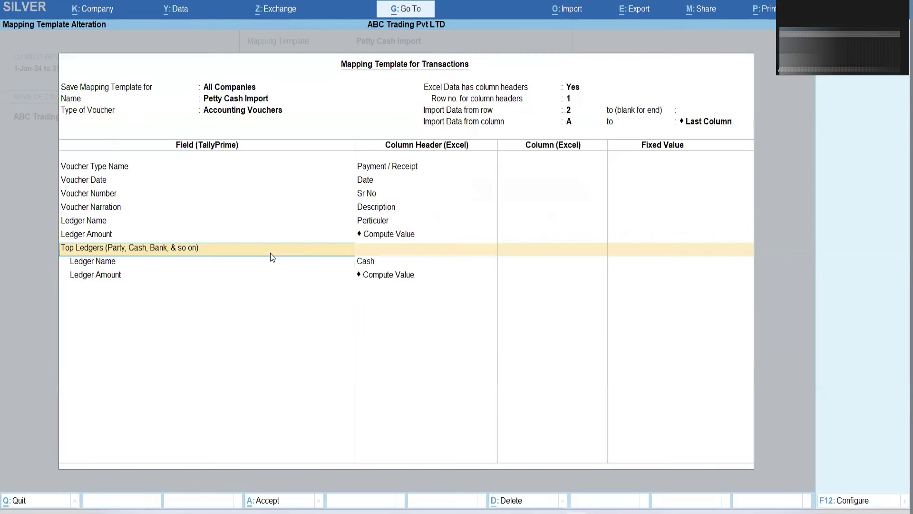
- Reopen the computed Ledger Amount settings and review the Dr/Cr assignments of Amount Paid and Amount Received
key(Up)
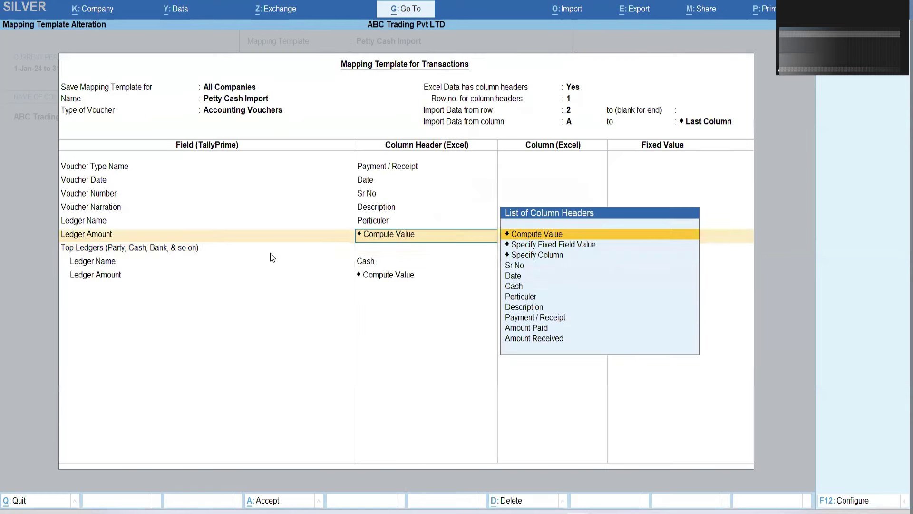
key(Return)
key(Return)
key(Return)
key(Return)
key(Return)
key(Return)
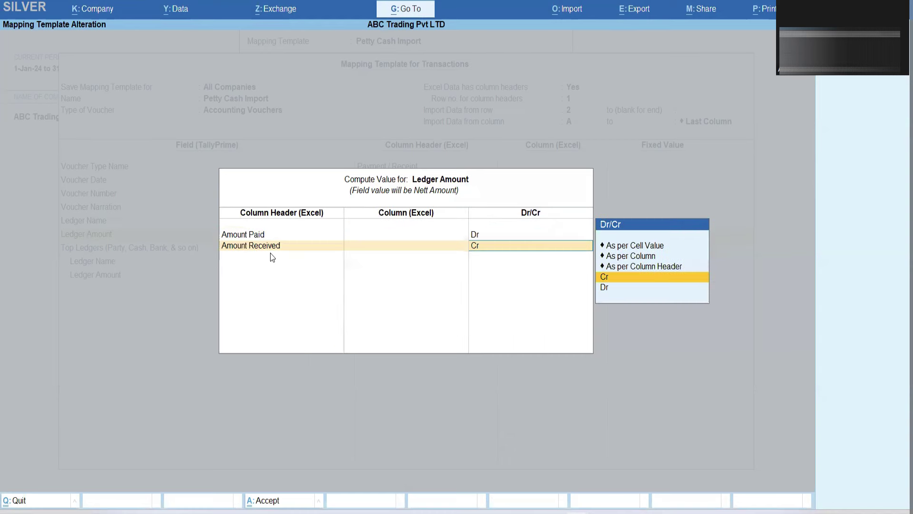
key(Return)
key(Return)
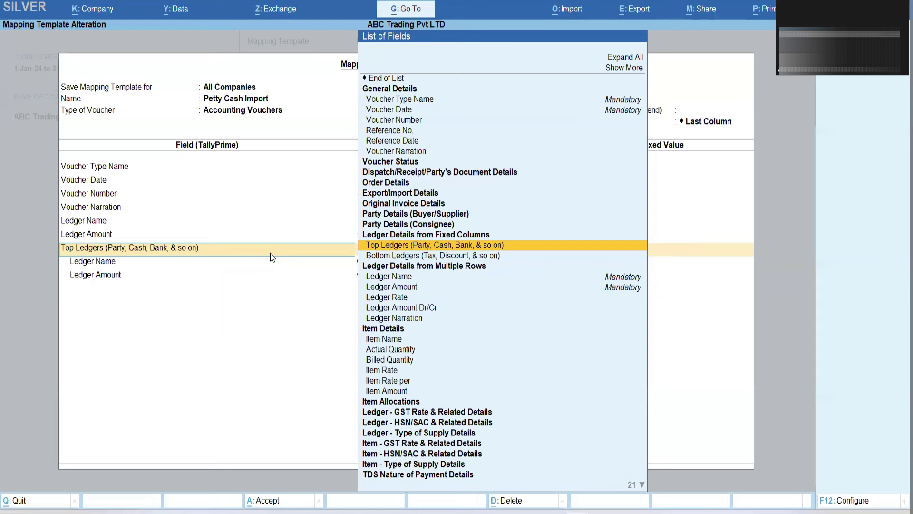
- Keep the Top Ledgers (Party, Cash, Bank, & so on) field and its Ledger Name mapped to the Cash column
key(Return)
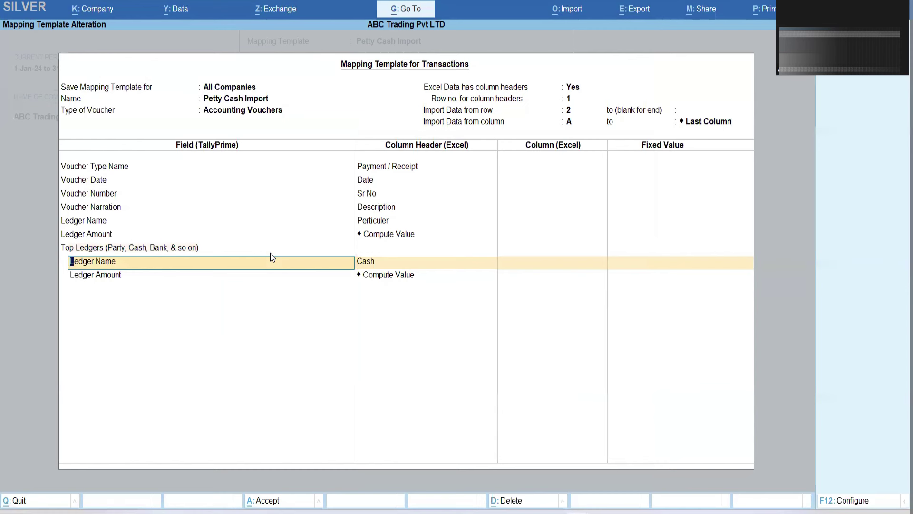
key(Return)
key(Return)
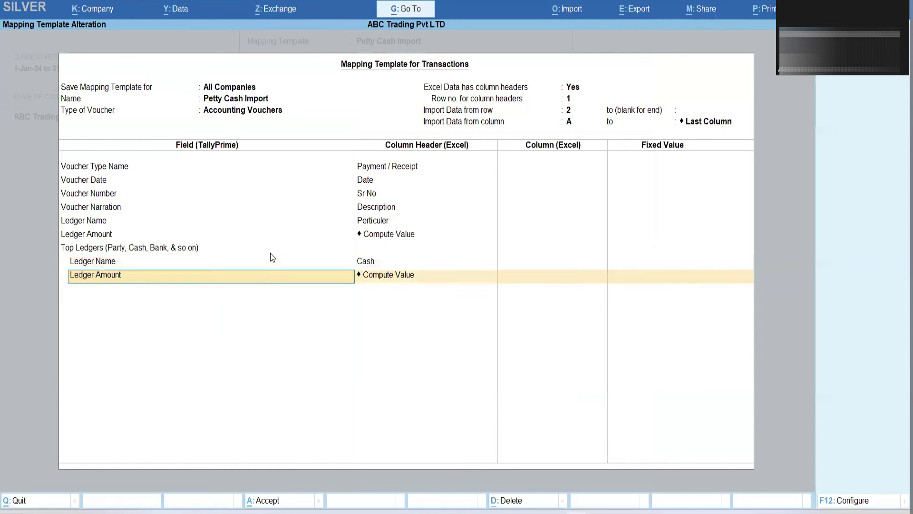
- Keep the Ledger Amount under Top Ledgers as Compute Value, with Amount Paid as Cr and Amount Received as Dr
key(Return)
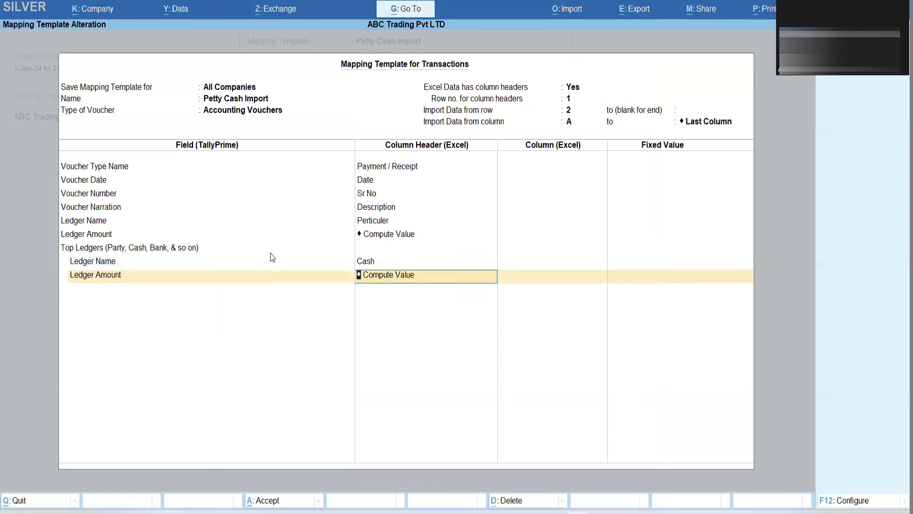
key(Return)
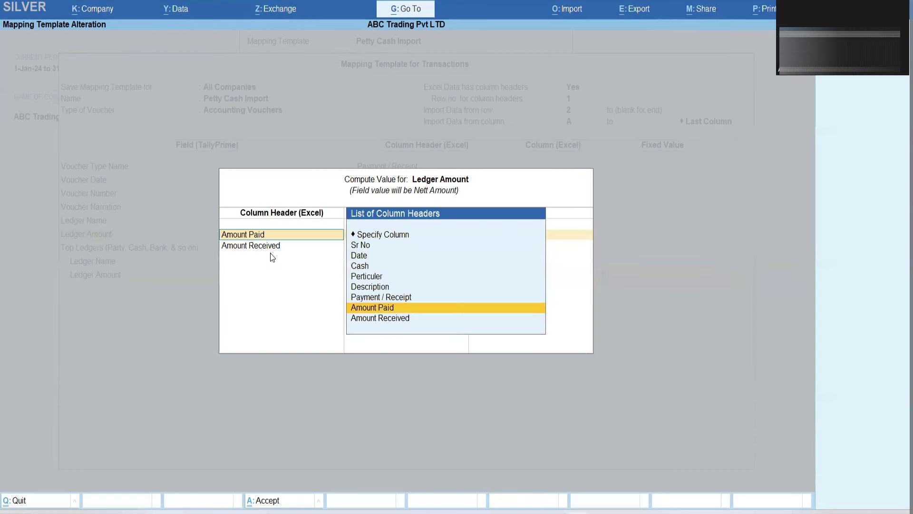
key(Return)
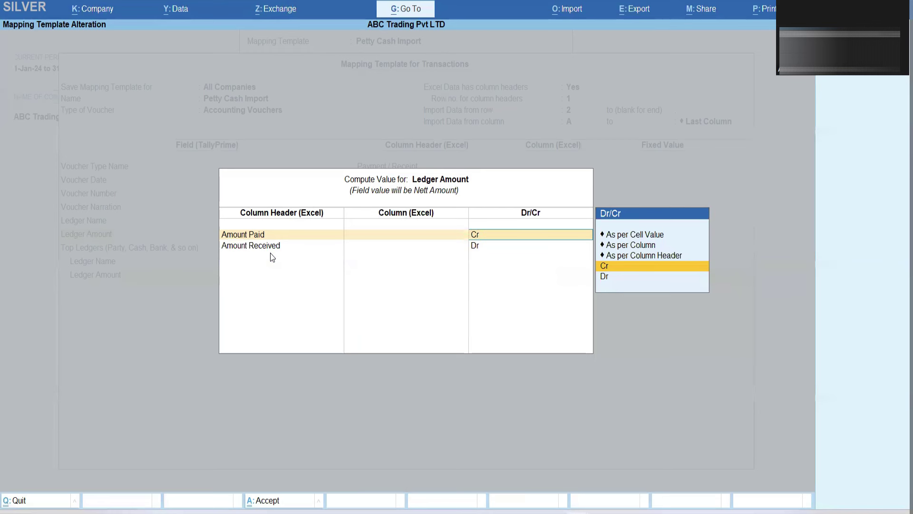
key(Return)
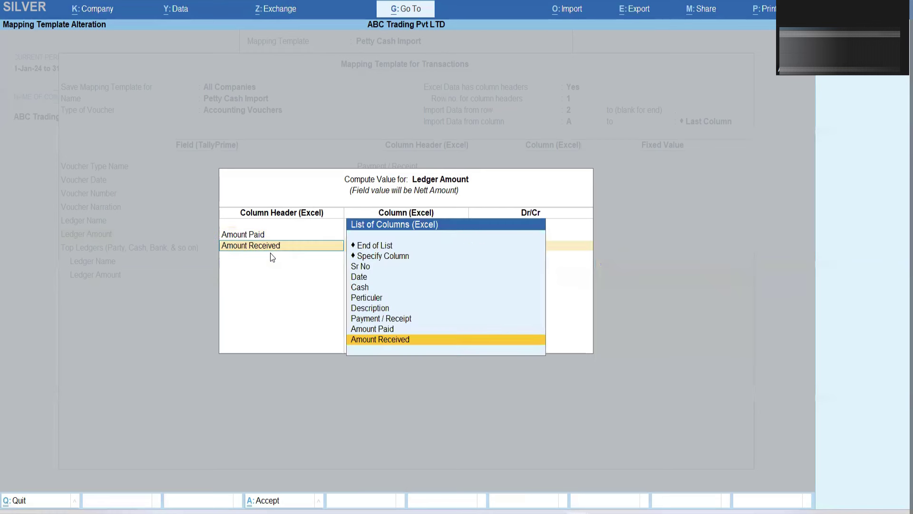
key(Return)
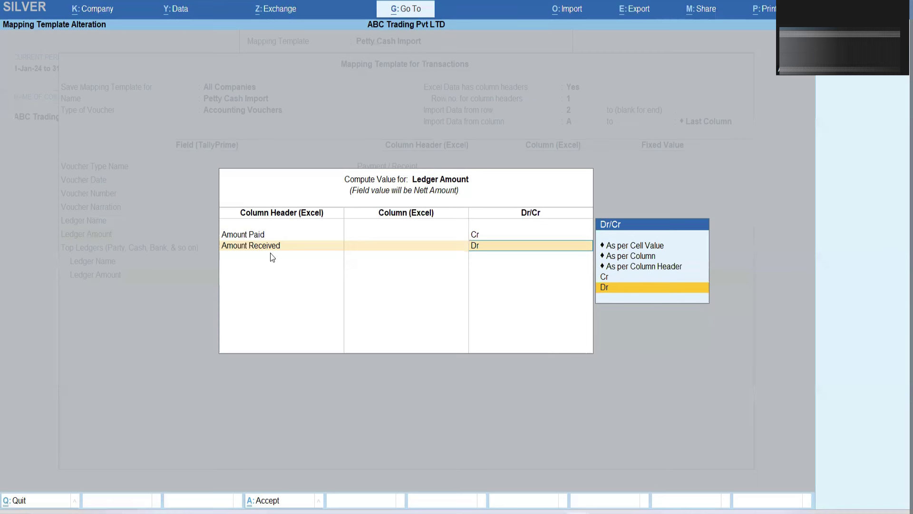
key(Return)
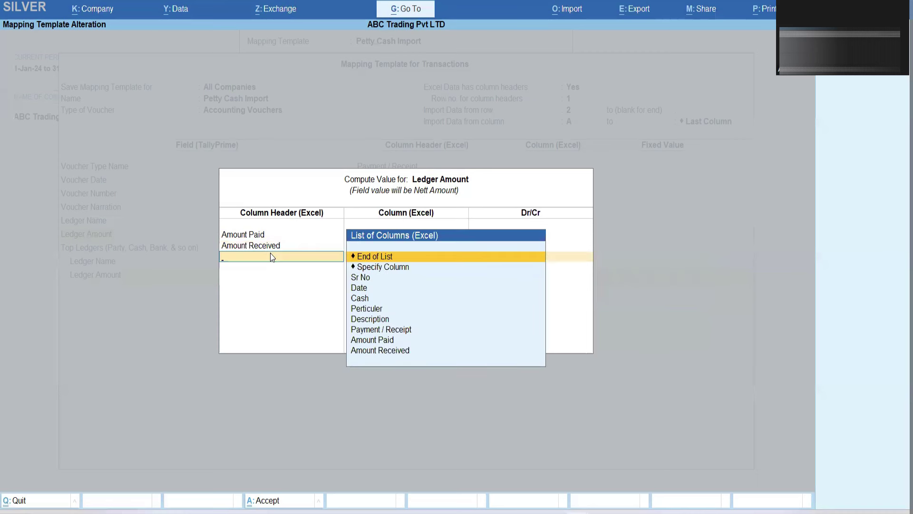
key(Return)
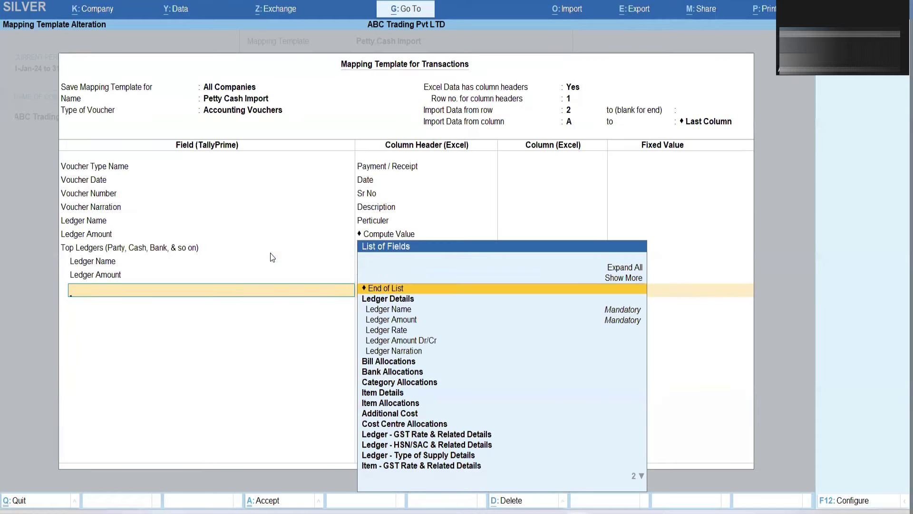
- End the field list and save the Petty Cash Import mapping template
key(Return)
key(Return)
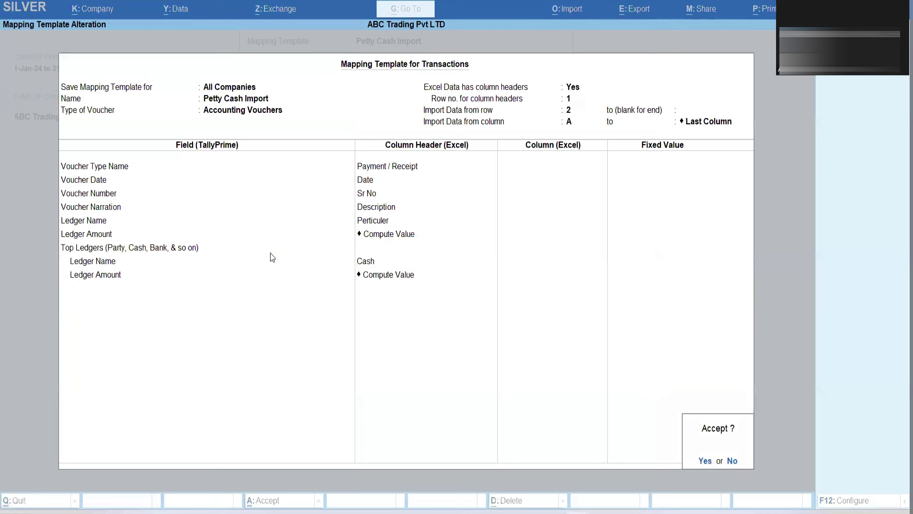
key(Return)
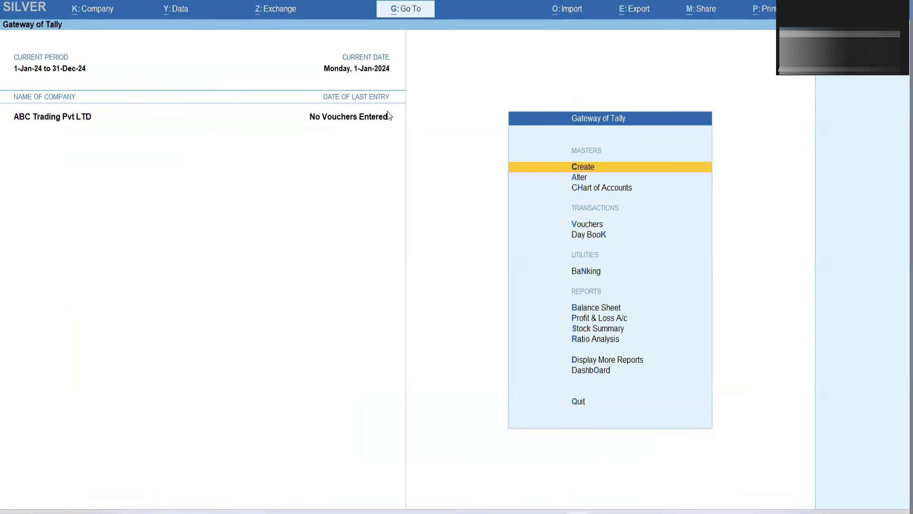
- Check the voucher counts in the Statistics report before importing, and leave the report
click(565, 19)
key(Escape)
key(d)
key(s)
key(s)
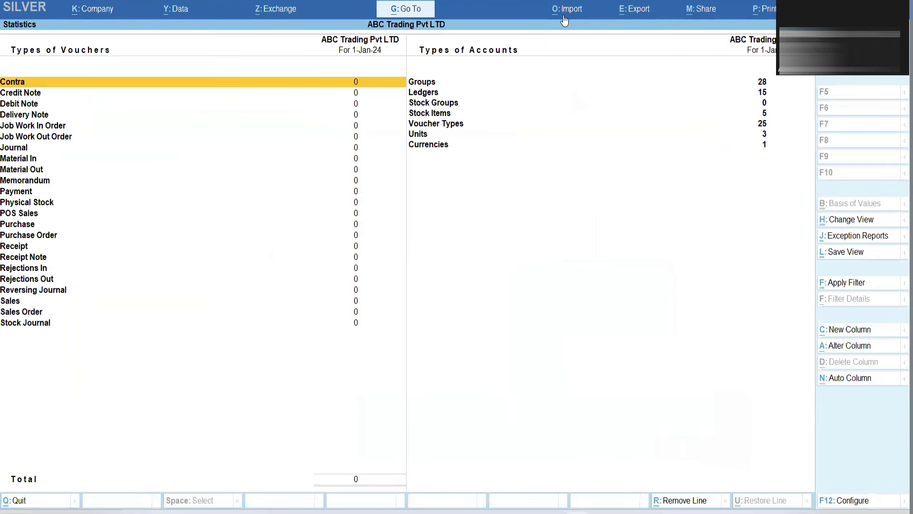
key(Escape)
key(Escape)
key(Escape)
key(Escape)
key(Escape)
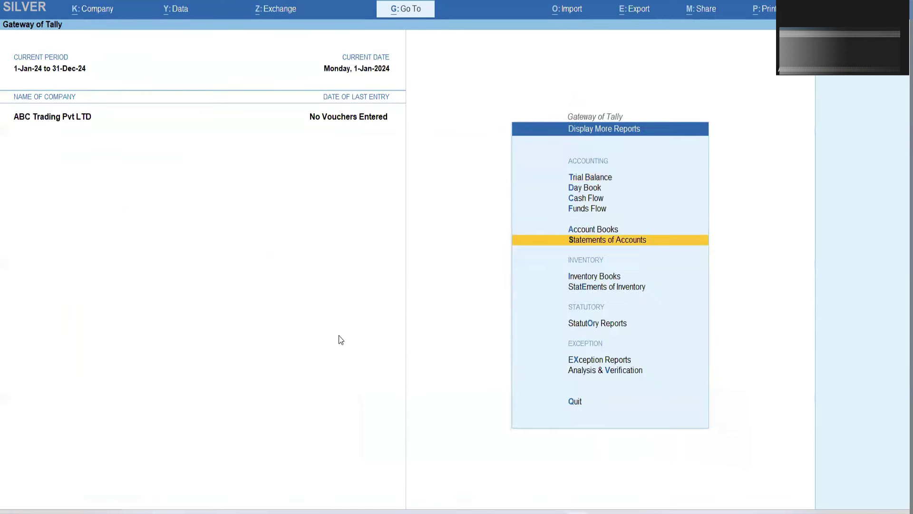
- Check the Day Book for existing vouchers and return to the Gateway of Tally
key(d)
key(d)
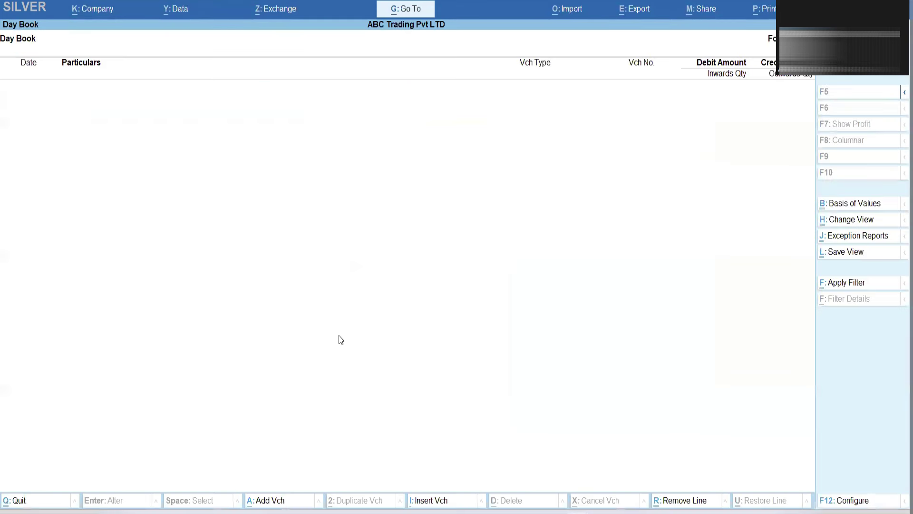
key(Escape)
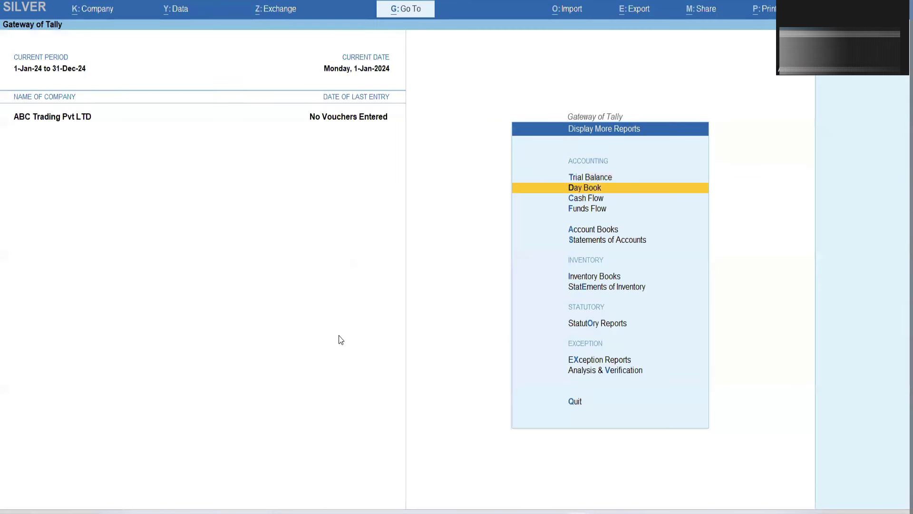
key(Escape)
key(Escape)
key(Escape)
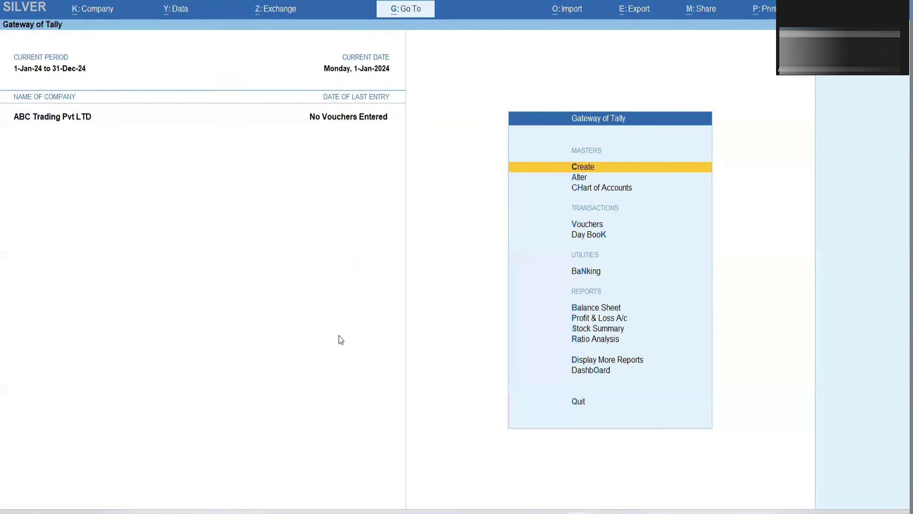
- Start an Excel transactions import with Petty Cash.xlsx from C:\Tally Excel Import as the source file
click(566, 14)
key(Down)
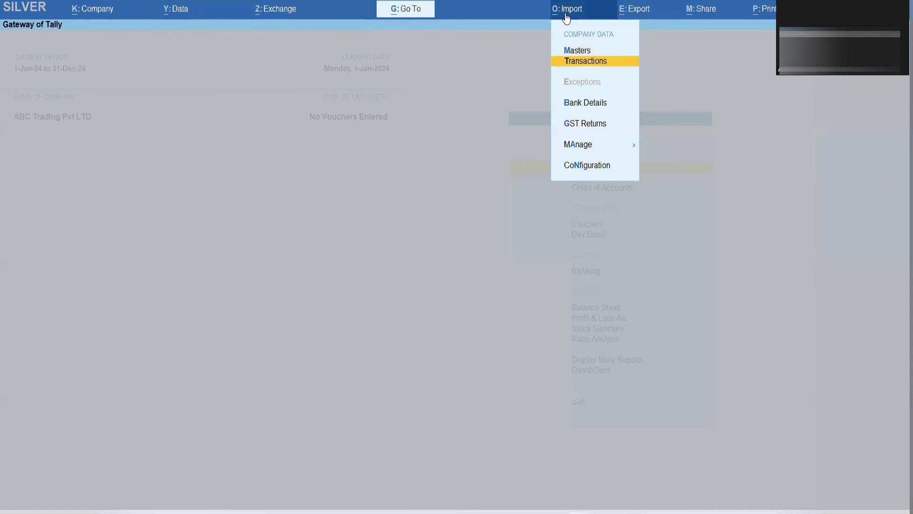
key(Return)
key(Return)
key(Return)
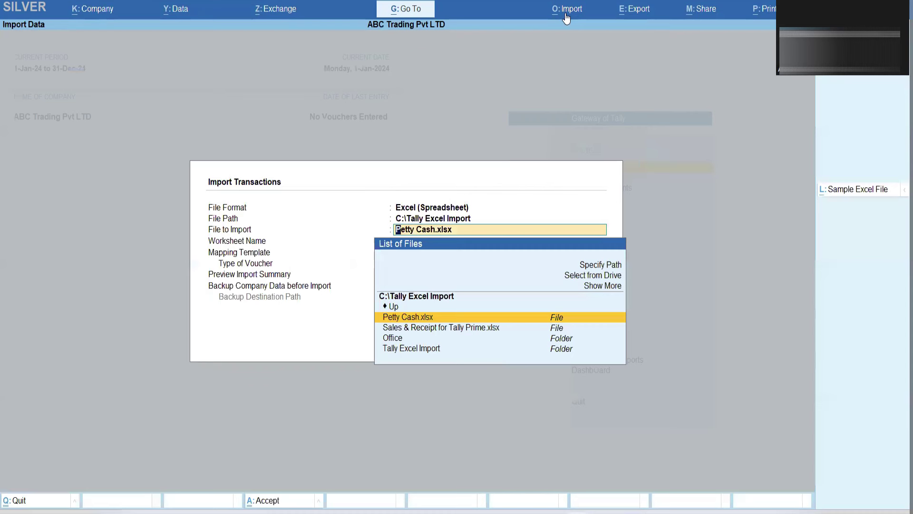
key(Return)
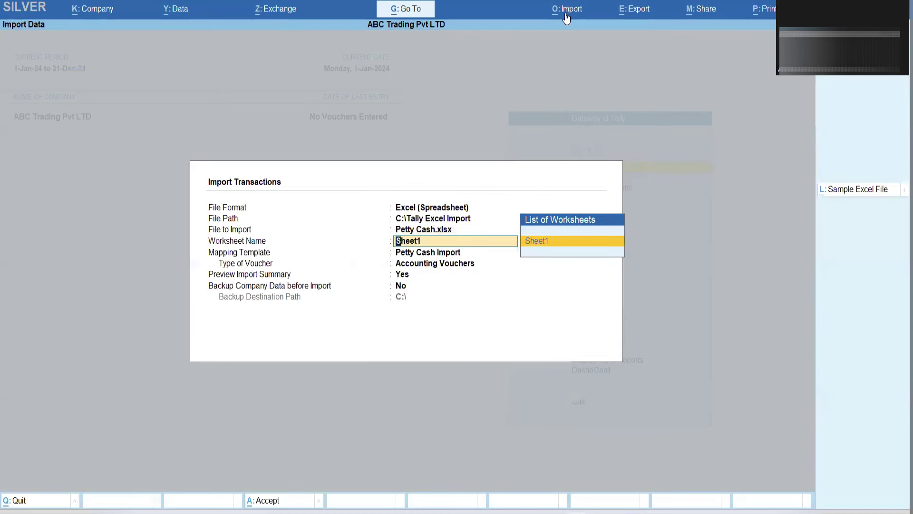
- Import Sheet1 using the Petty Cash Import template, with the import summary preview set to Yes and the company data backup set to No
key(Return)
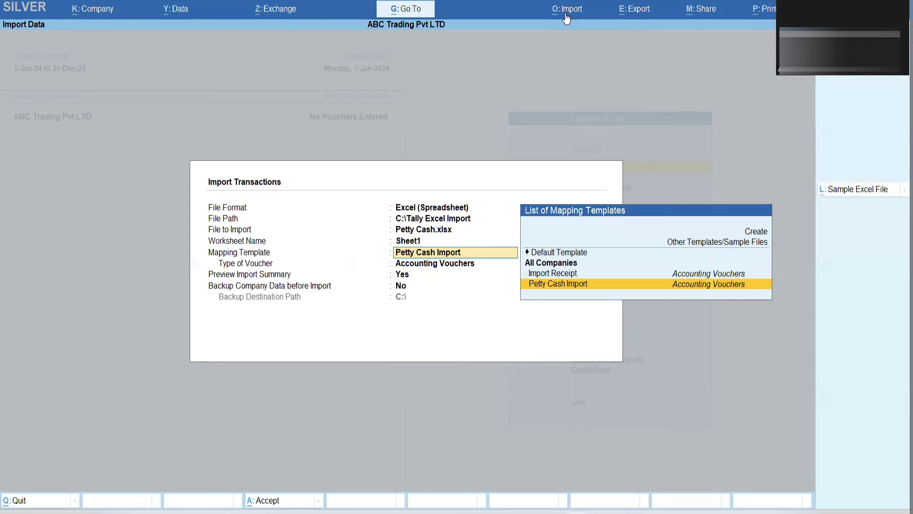
key(Return)
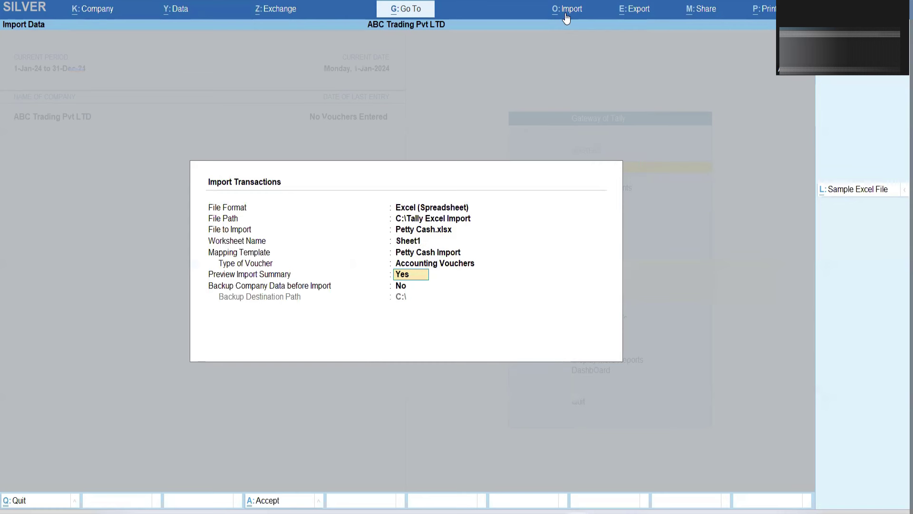
key(Return)
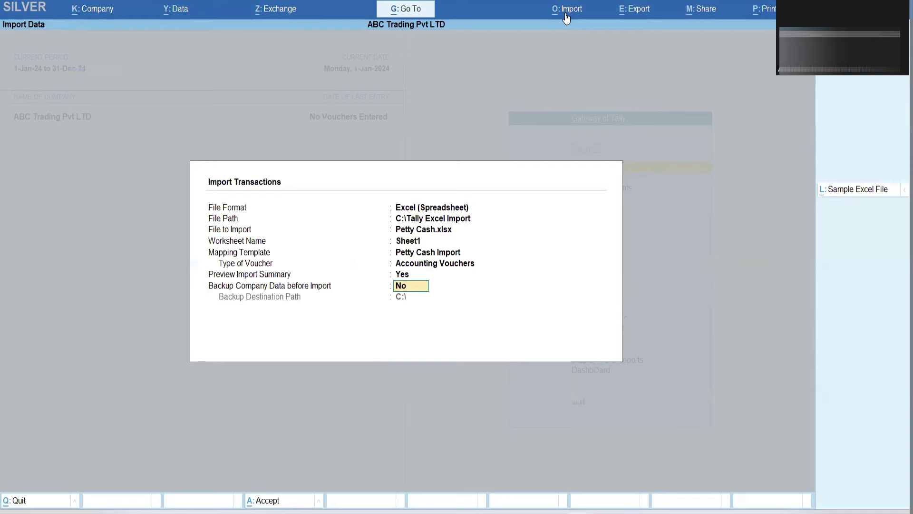
key(Return)
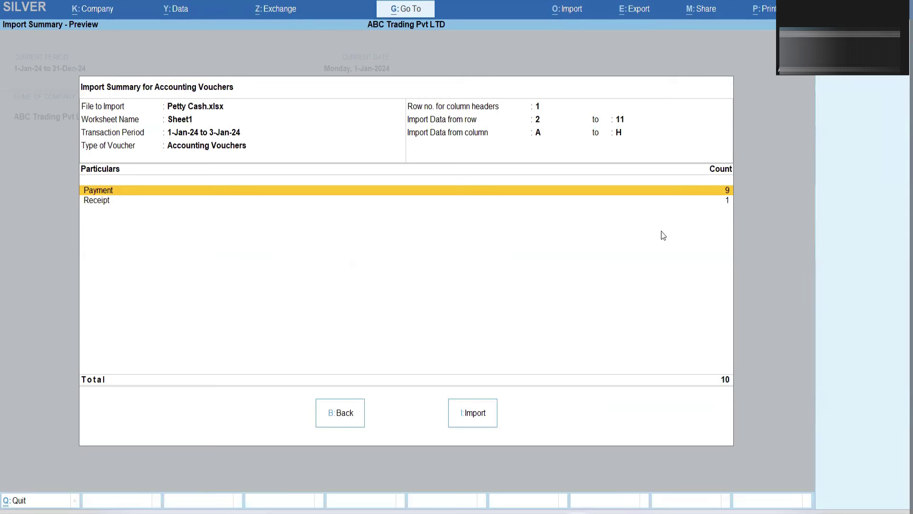
click(473, 413)
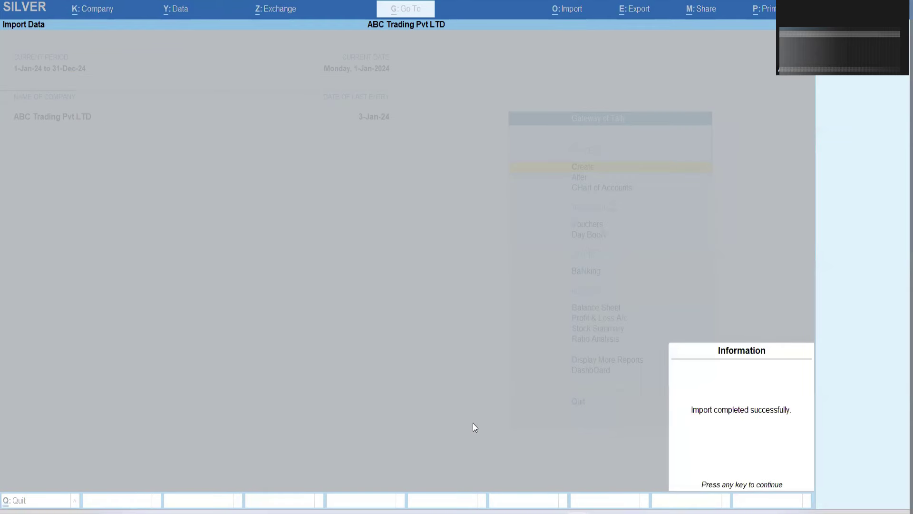
key(Return)
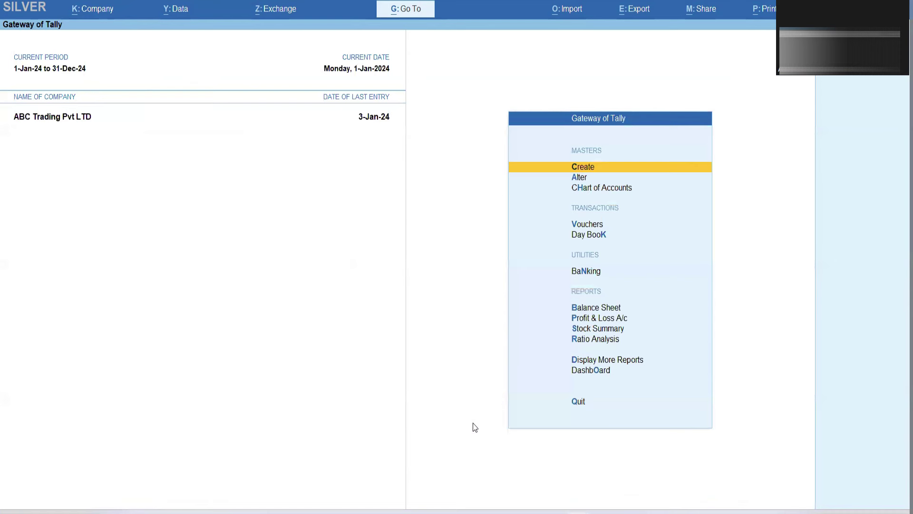
- Open the Day Book and extend its period beyond 1-1-2024 to cover all imported petty cash vouchers
key(Down)
key(Down)
key(Down)
key(Down)
key(Return)
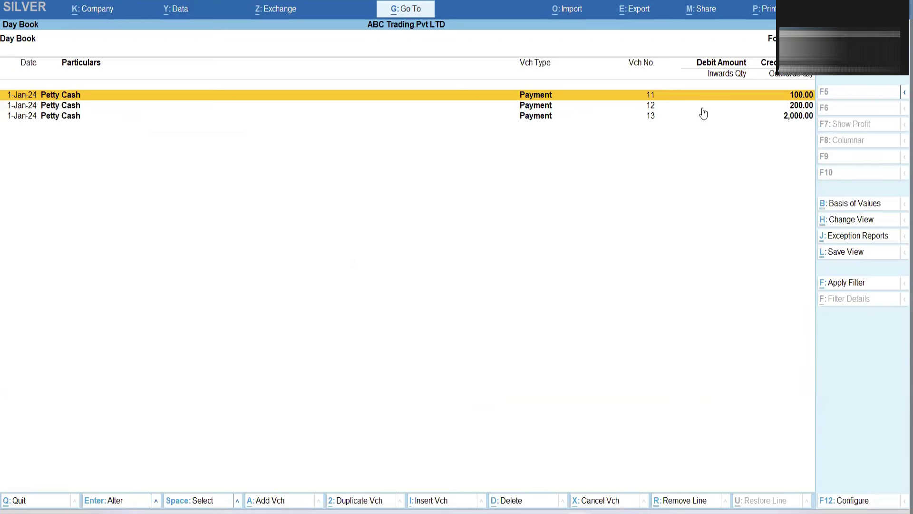
key(alt+F2)
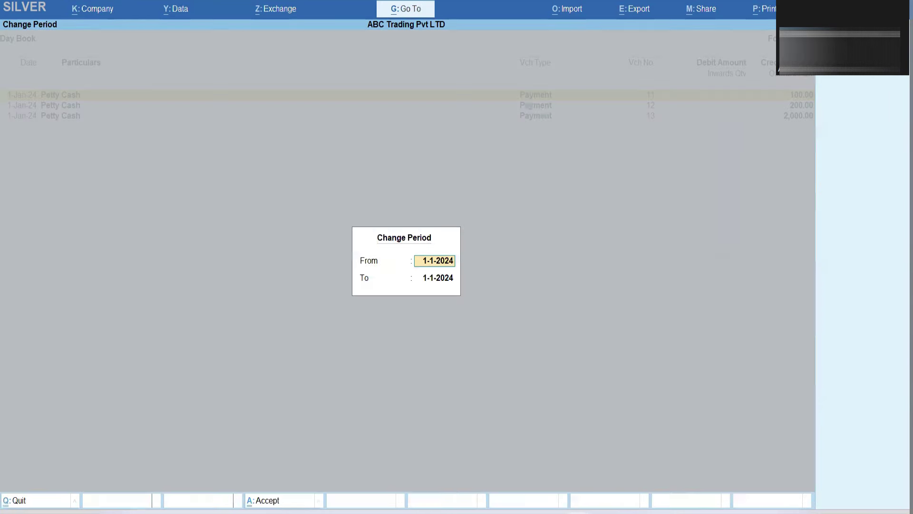
key(Return)
key(Return)
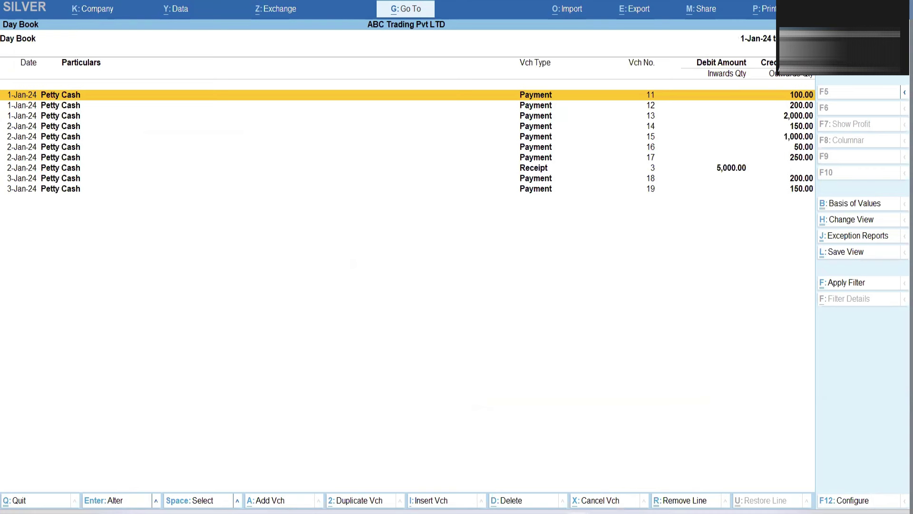
- Open payment voucher 11 from the Day Book and review its account, ledger, amount and narration
key(Return)
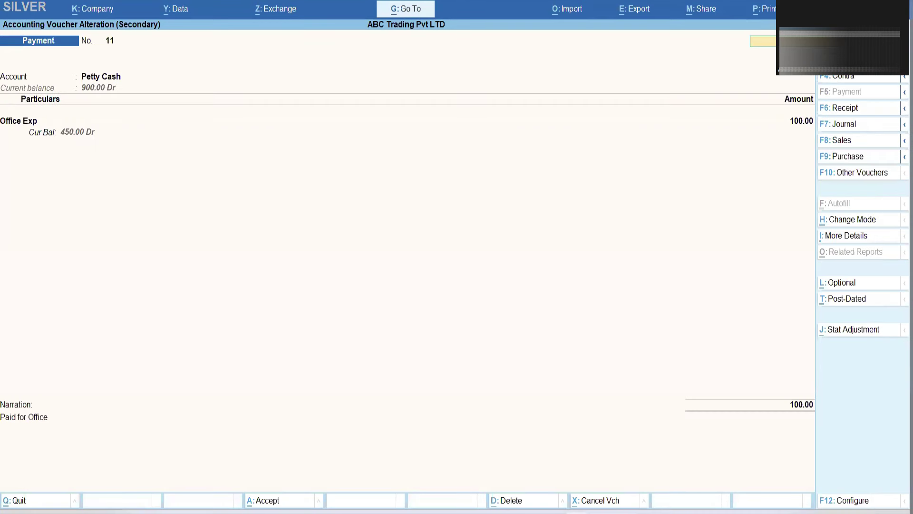
key(Return)
key(Return)
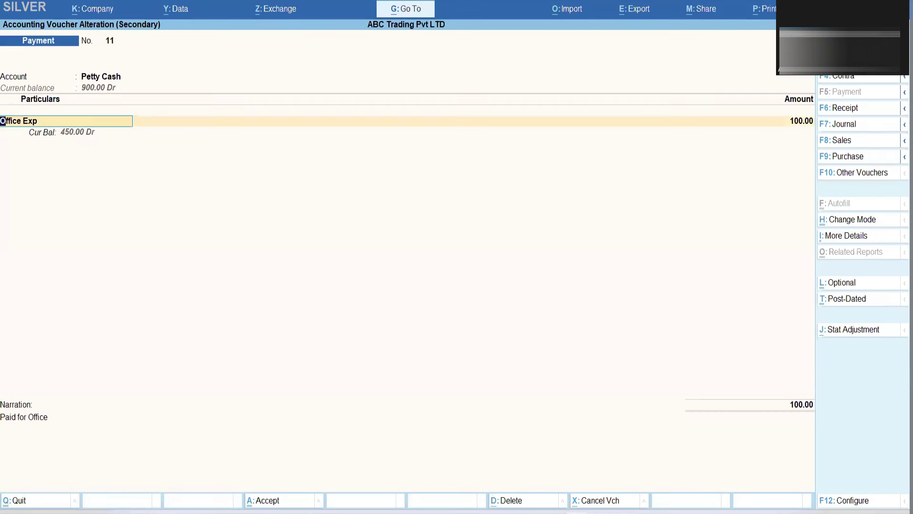
key(Return)
key(Return)
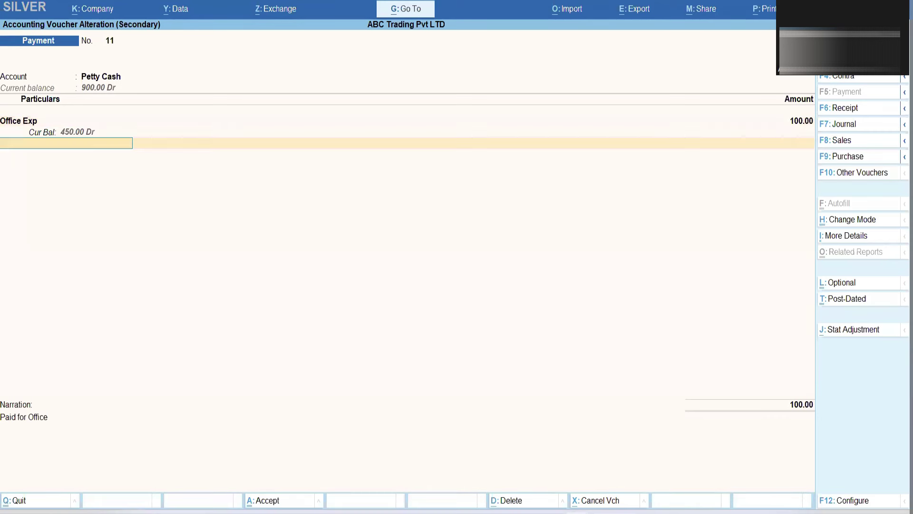
key(Return)
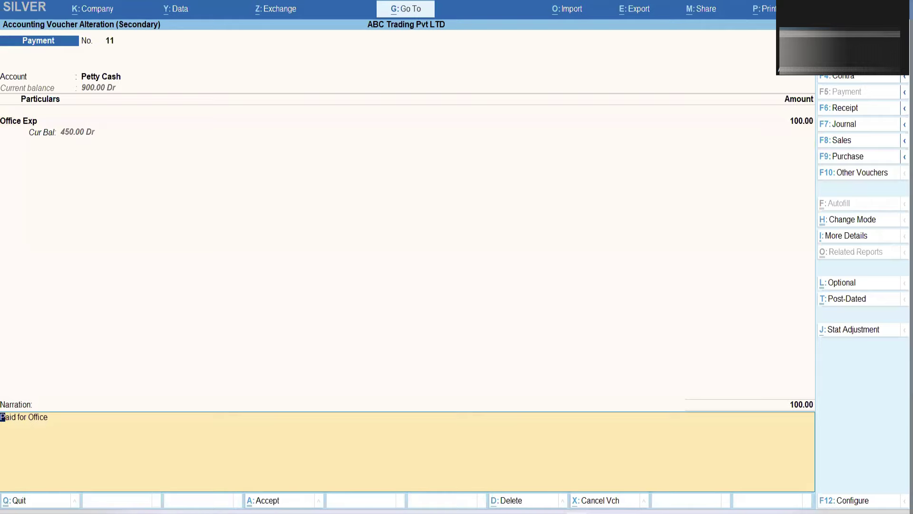
- Compare payment voucher 11 with the first data row of the Petty Cash sheet in Excel, and close the voucher without changes
key(alt+Tab)
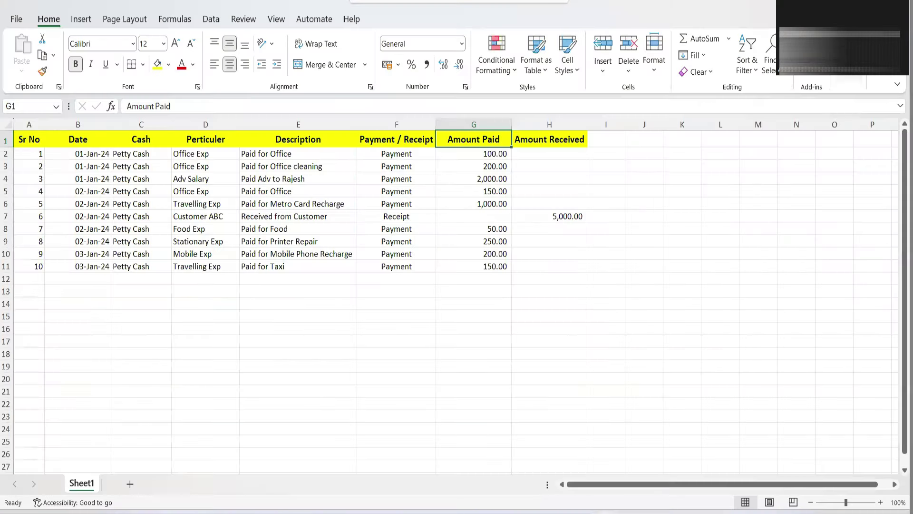
key(Down)
key(Left)
key(Left)
key(Left)
key(Left)
key(Left)
key(Left)
key(Right)
key(Right)
key(Right)
key(Right)
key(Right)
key(Right)
key(Right)
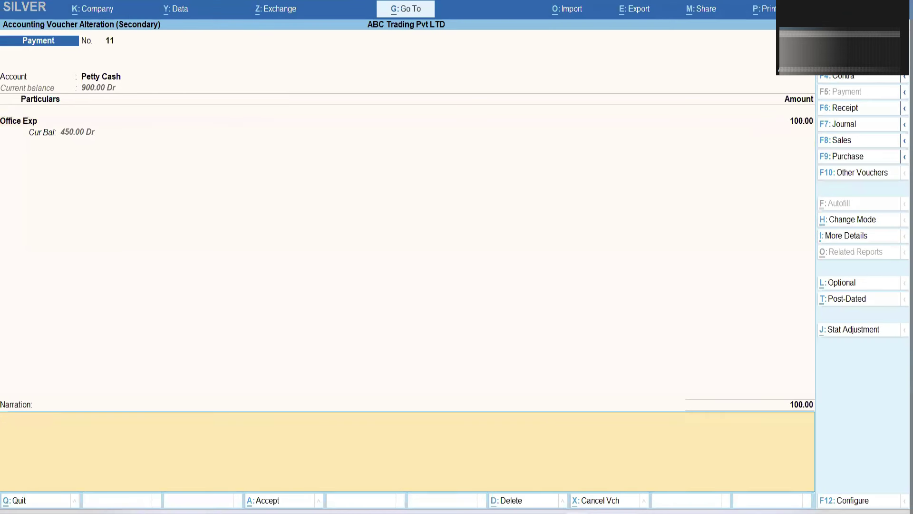
key(Escape)
key(y)
- Review payment vouchers 12 and 13 from the Day Book
key(Down)
key(Return)
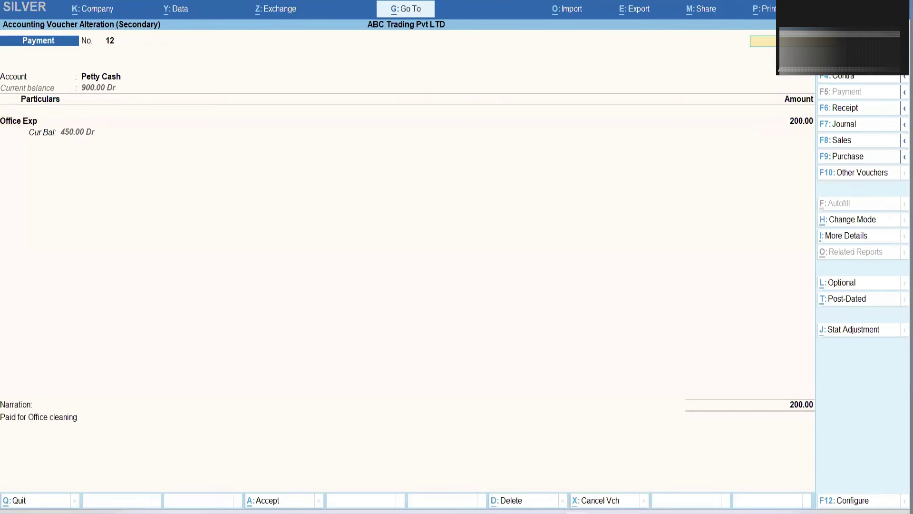
key(Escape)
key(Down)
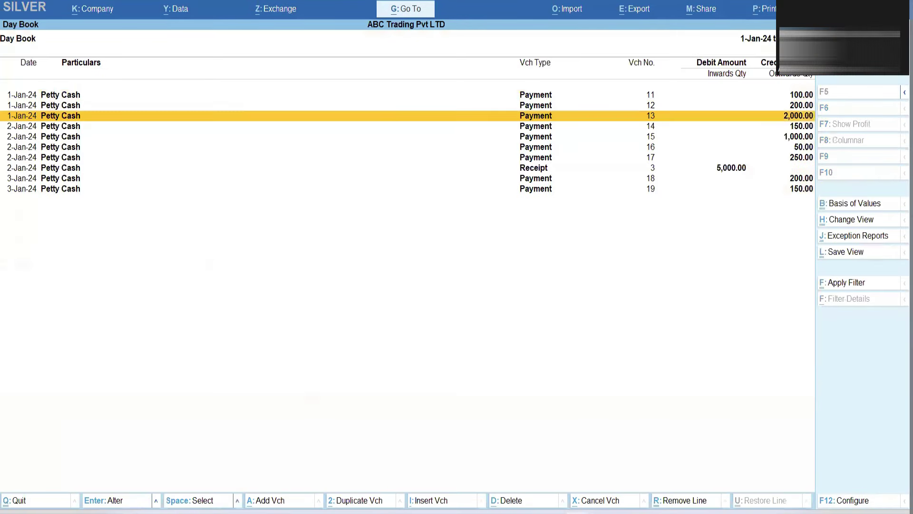
key(Return)
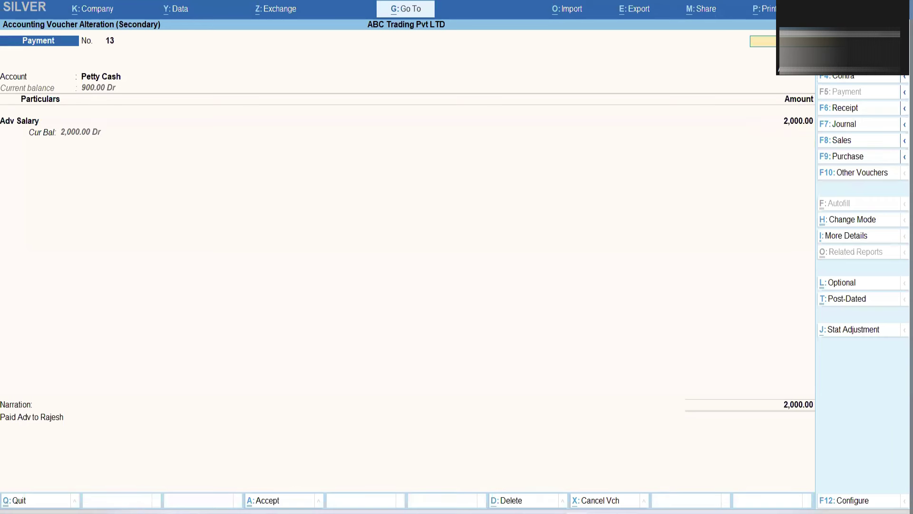
- Close payment voucher 13, and review the account, ledger, amount and narration of receipt voucher 3 from the Day Book
key(Escape)
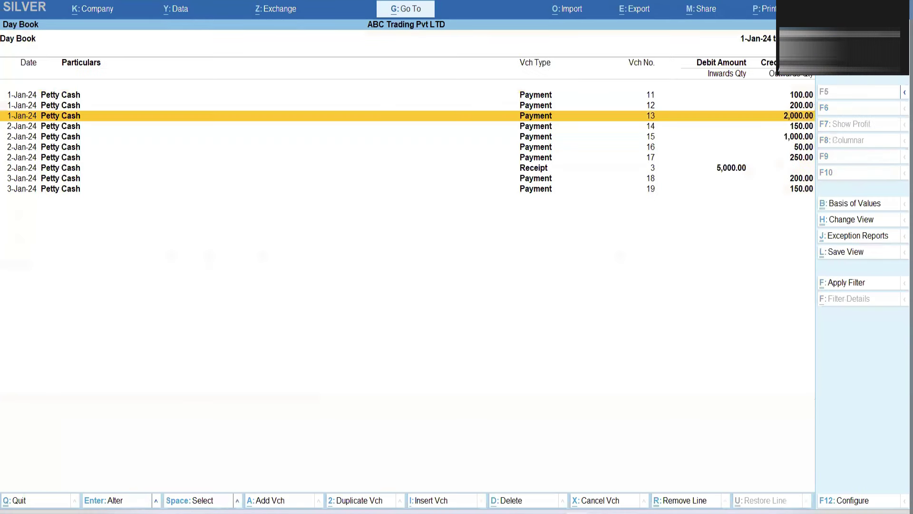
key(Down)
key(Down)
key(Down)
key(Down)
key(Down)
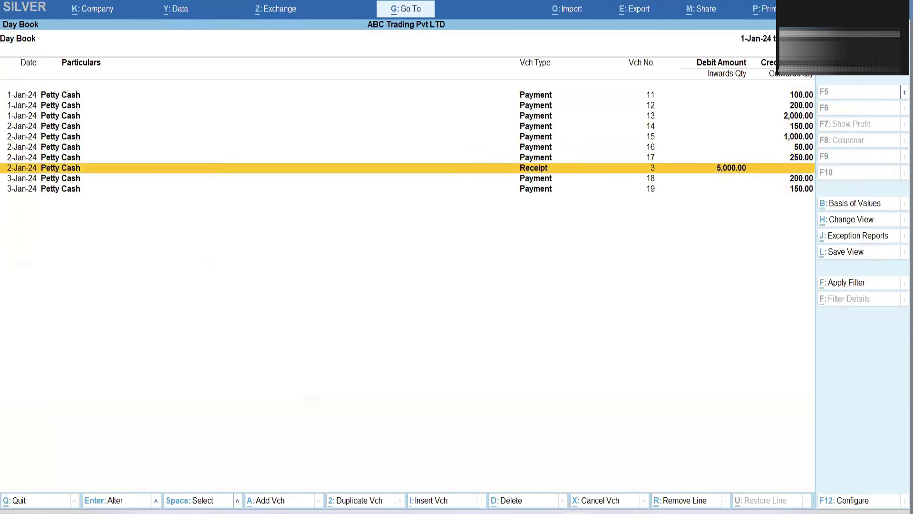
key(Return)
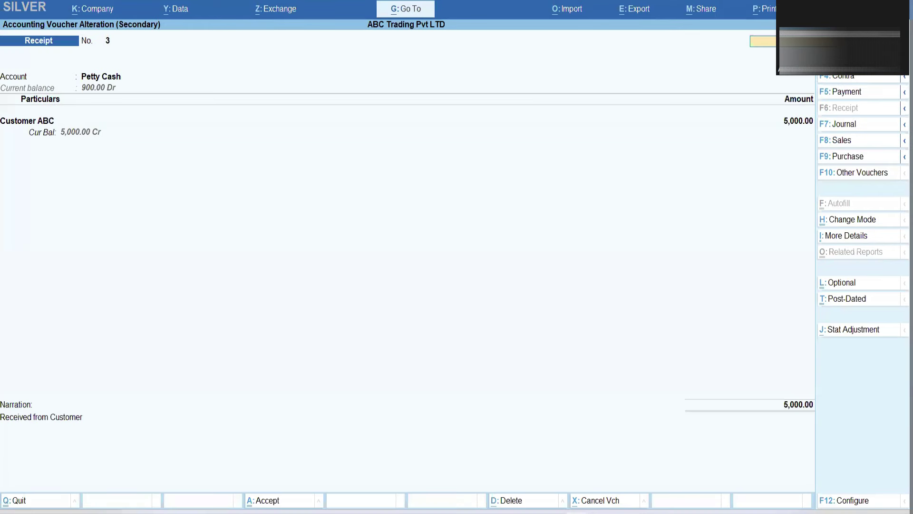
key(Escape)
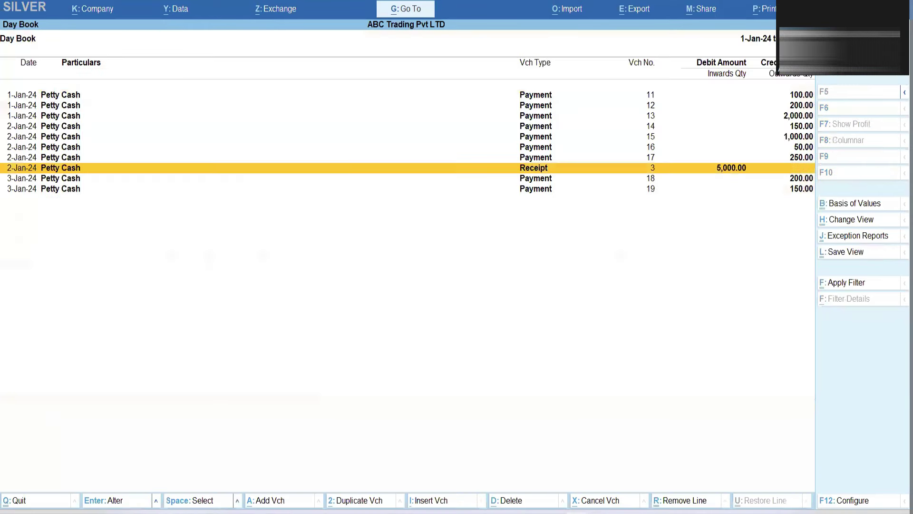
- Review the ledger, amount and narration of payment voucher 19 from the Day Book, and close it without changes
key(Down)
key(Down)
key(Return)
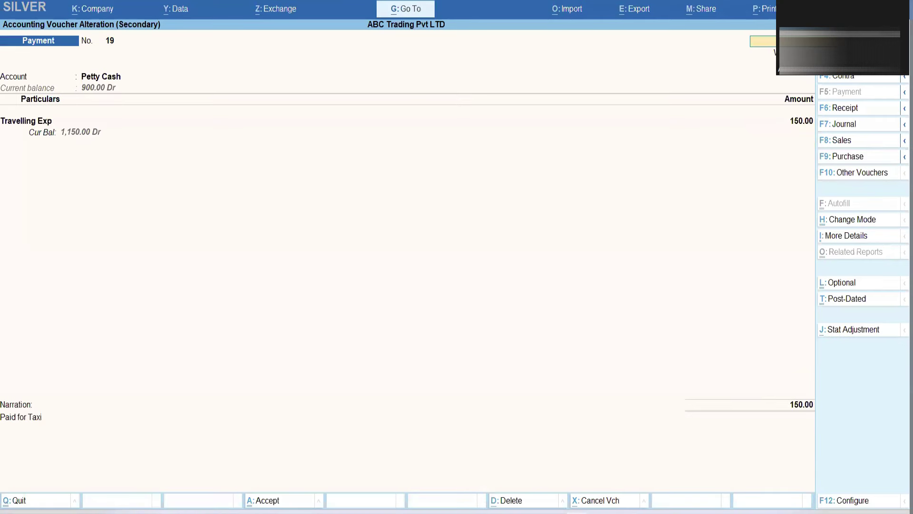
key(Escape)
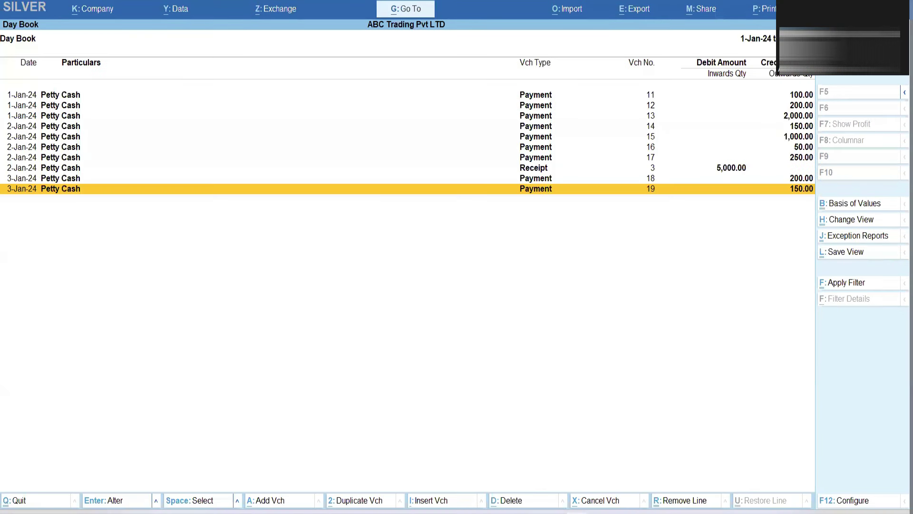